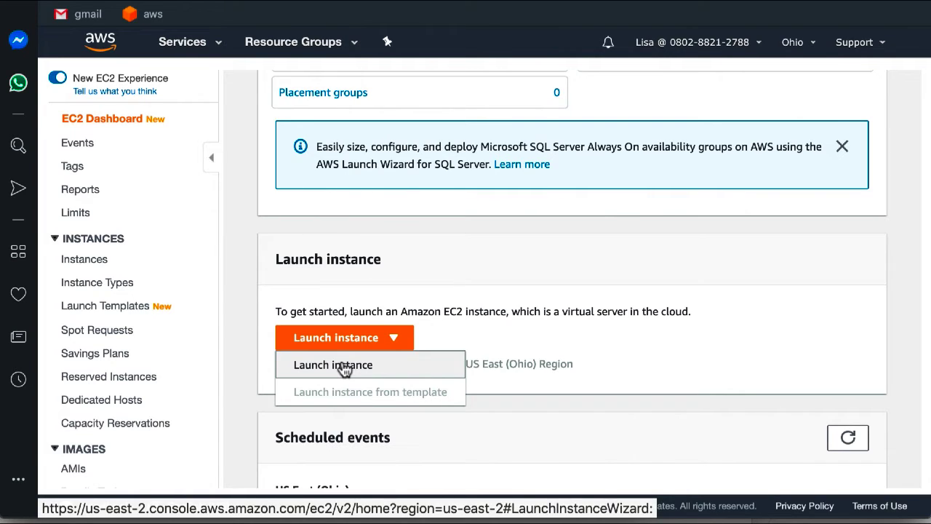
Step: Start launching an EC2 instance and choose the free-tier Amazon Linux 2 AMI (HVM), SSD Volume Type, 64-bit (x86)
left_click(344, 367)
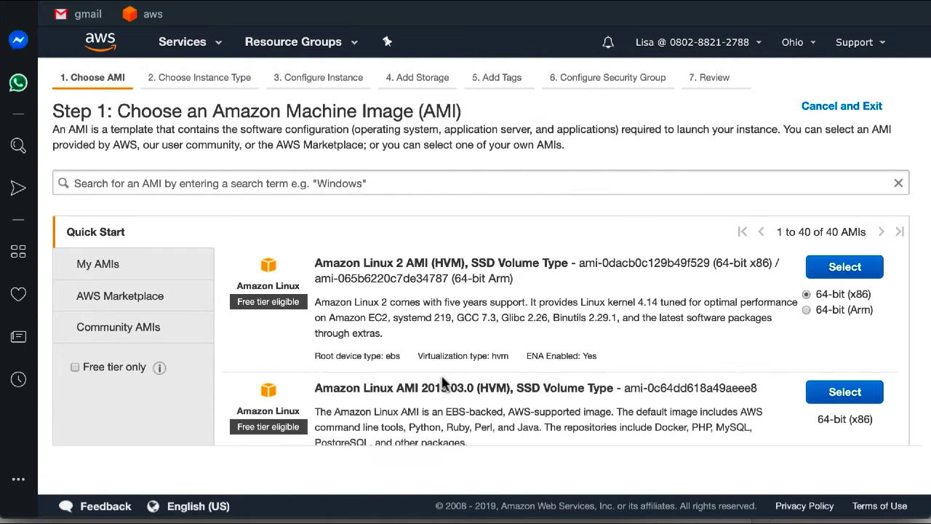
scroll(441, 375, "down", 2)
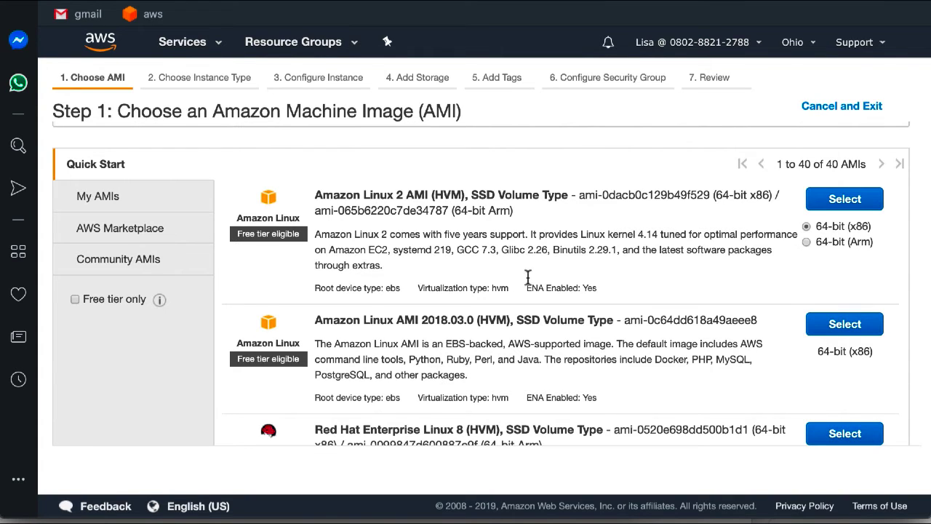
scroll(497, 339, "down", 10)
scroll(497, 339, "down", 10)
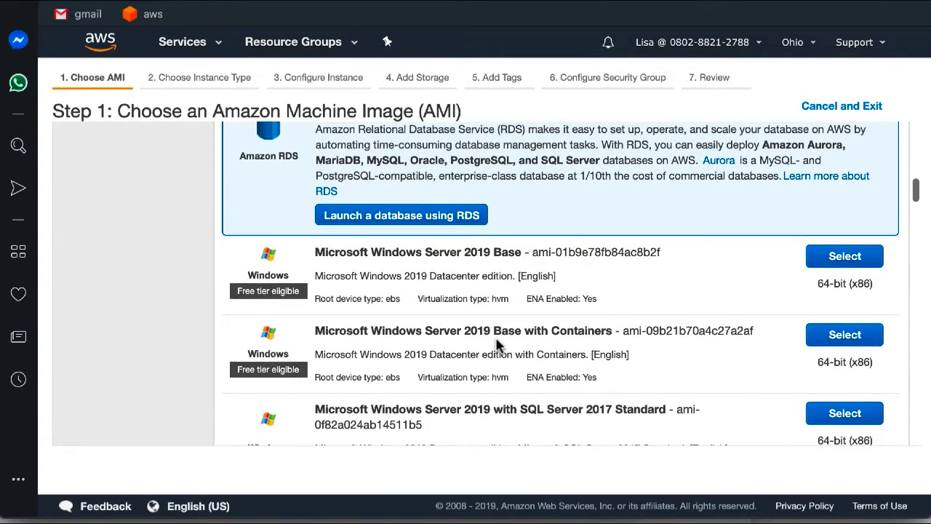
scroll(496, 339, "up", 20)
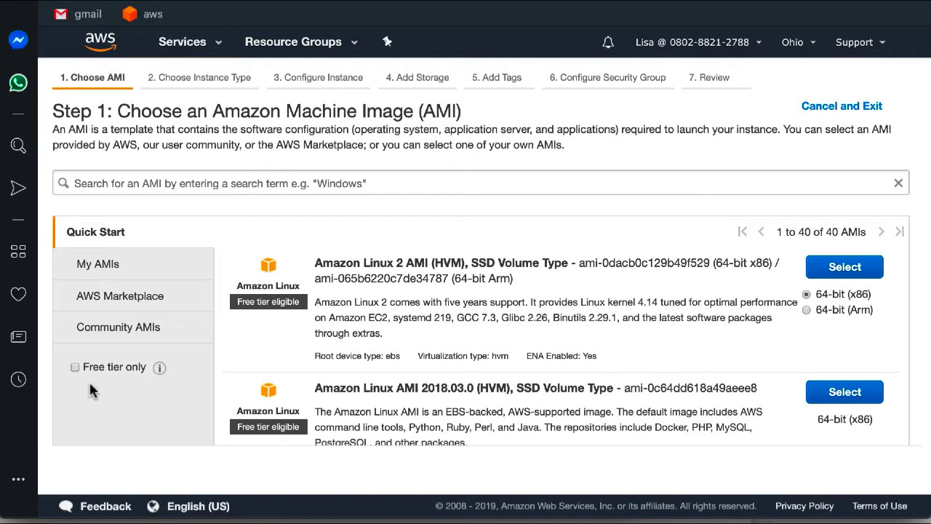
left_click(73, 367)
left_click(844, 267)
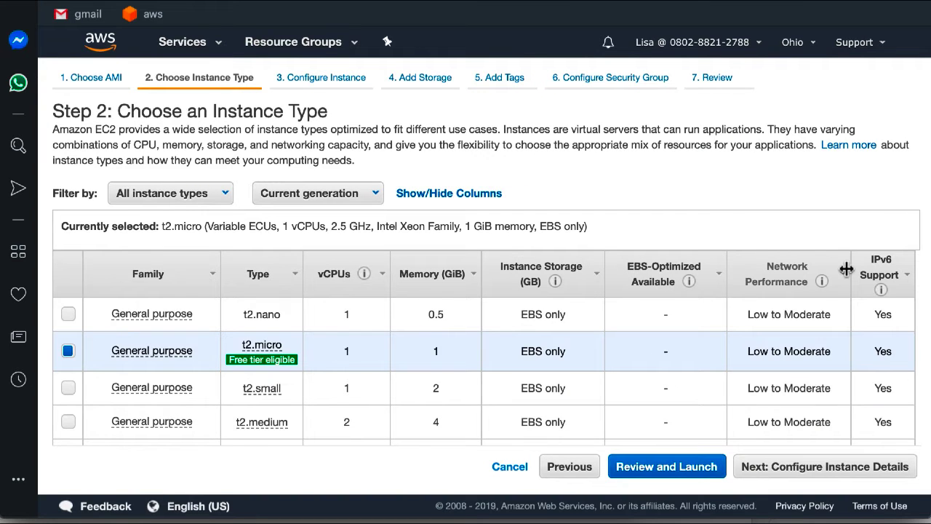
Step: Look through the instance types, keep the free-tier eligible t2.micro, and proceed to the instance details
mouse_move(258, 364)
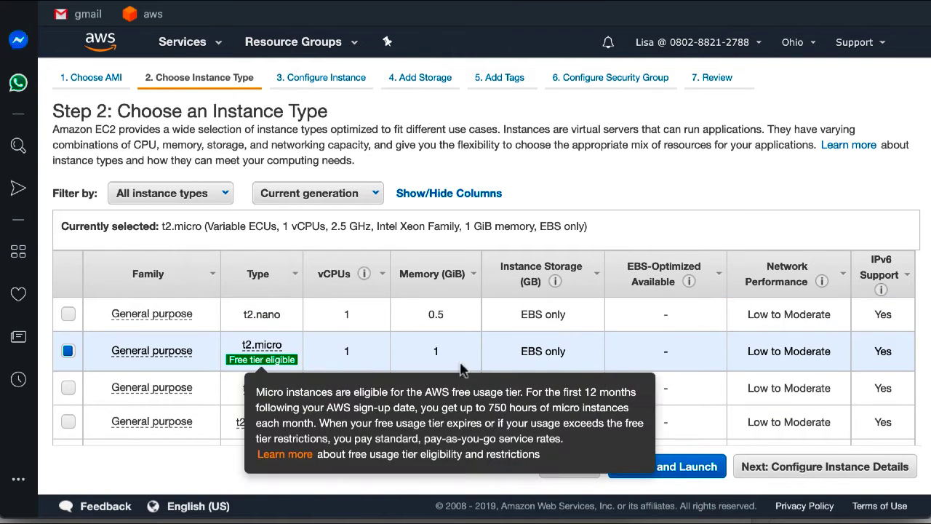
scroll(282, 395, "down", 15)
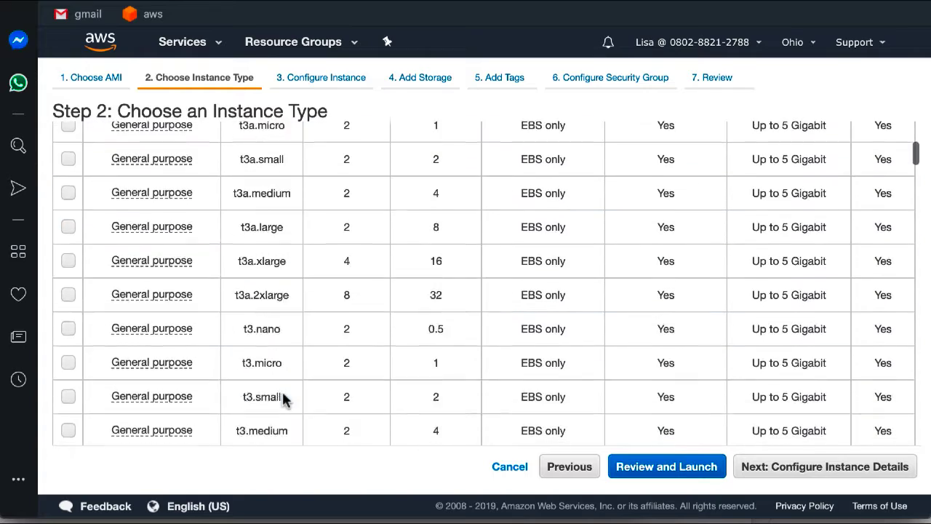
scroll(282, 395, "up", 20)
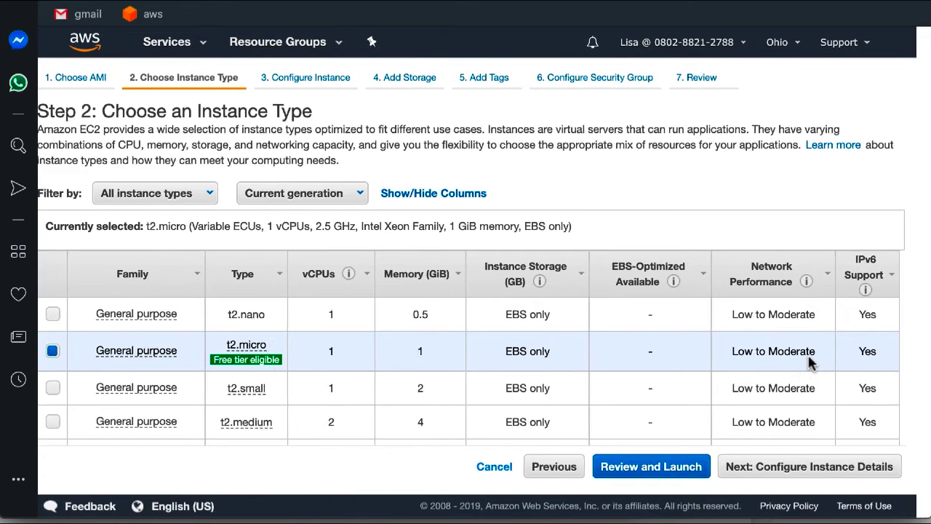
left_click(804, 472)
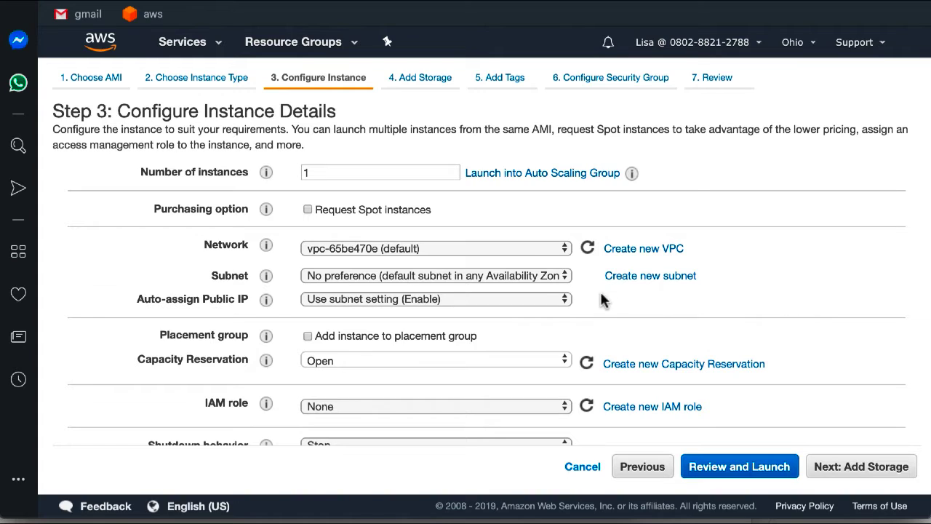
Step: Keep the default VPC as the network and set the subnet to the default one in us-east-2a
left_click(501, 254)
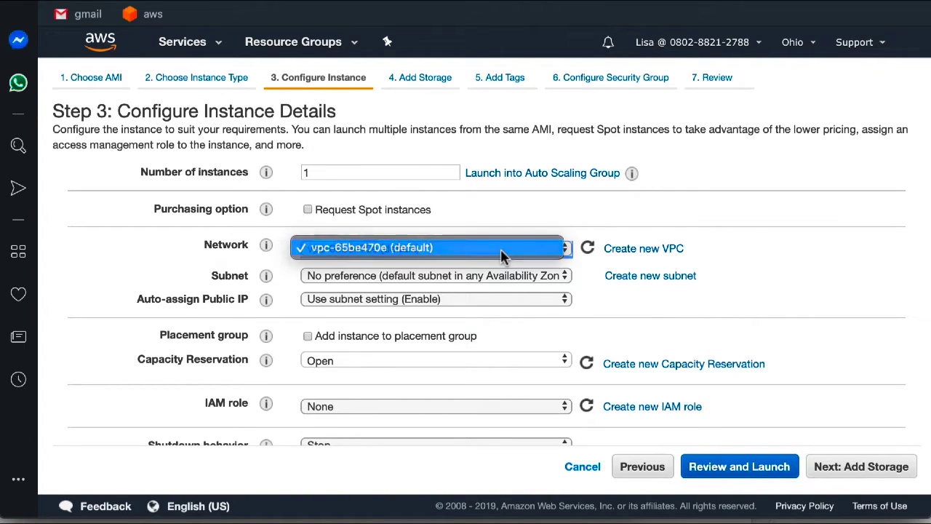
left_click(501, 253)
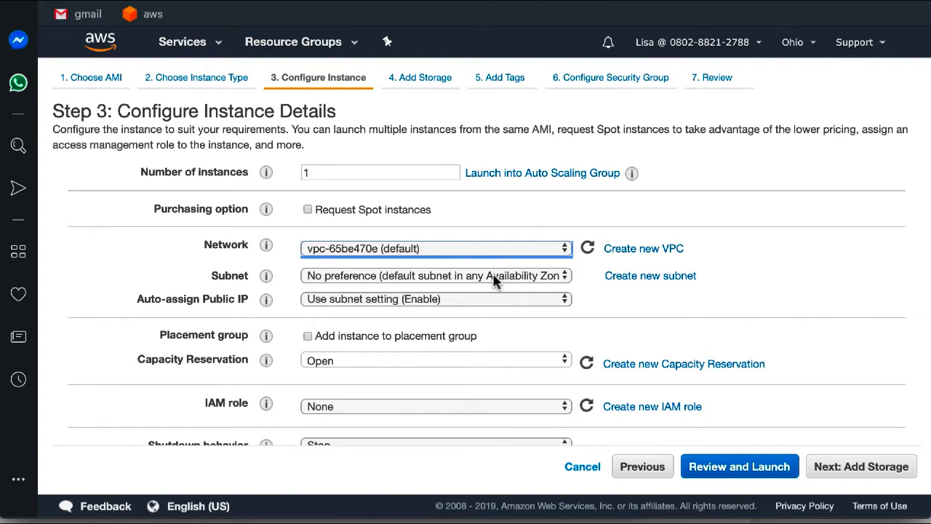
left_click(495, 280)
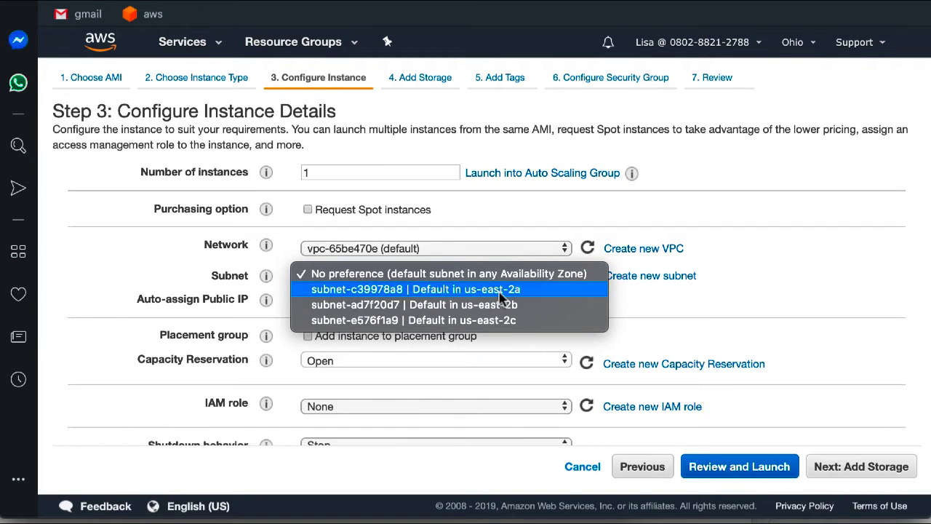
left_click(500, 293)
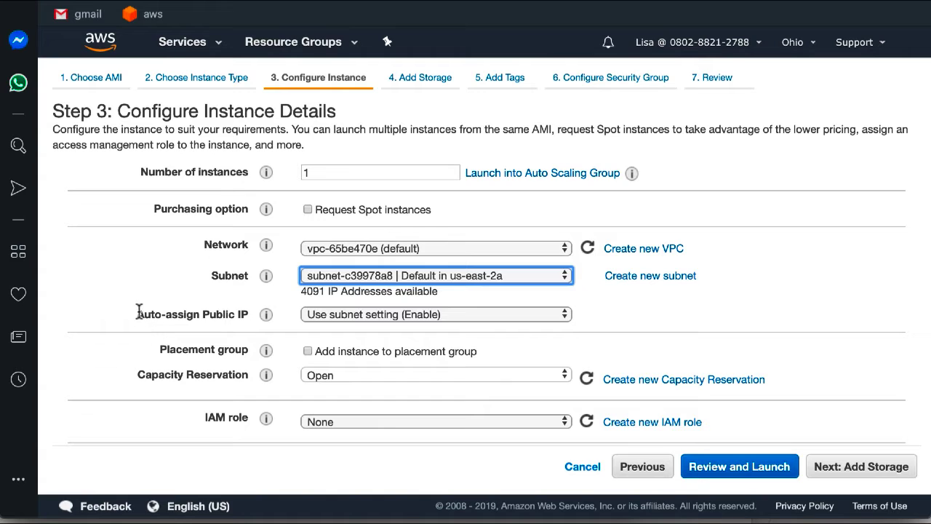
Step: Review the auto-assign public IP setting and the remaining instance details down to the user data section
left_click_drag(139, 311, 251, 314)
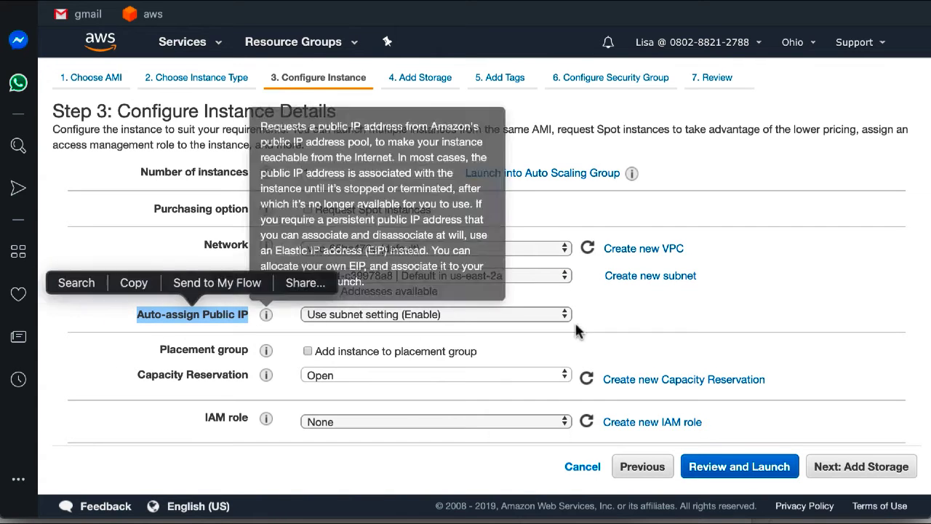
left_click(771, 316)
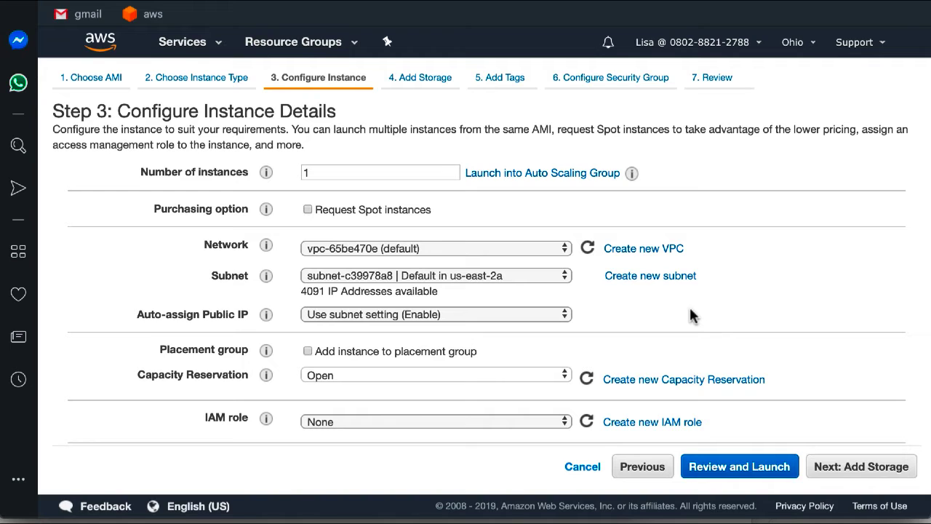
scroll(691, 315, "down", 3)
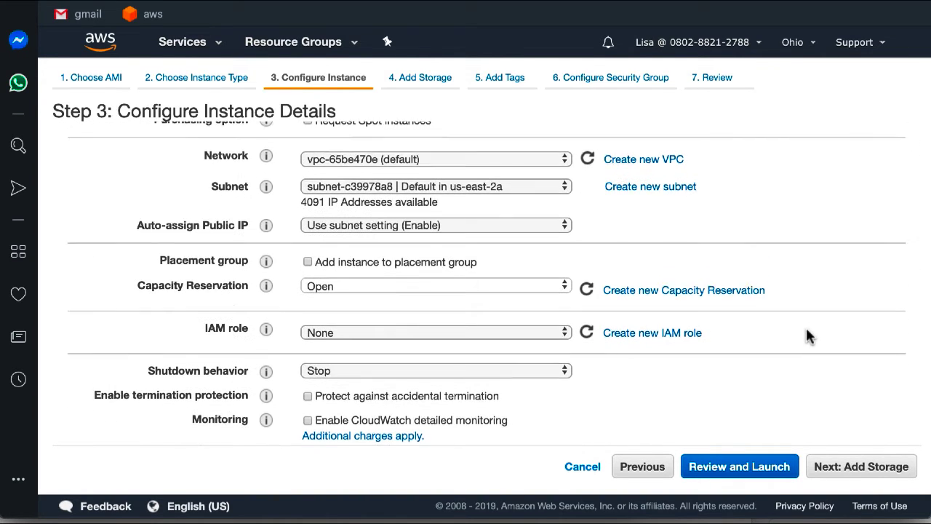
scroll(809, 336, "down", 2)
scroll(809, 337, "down", 2)
scroll(809, 336, "down", 2)
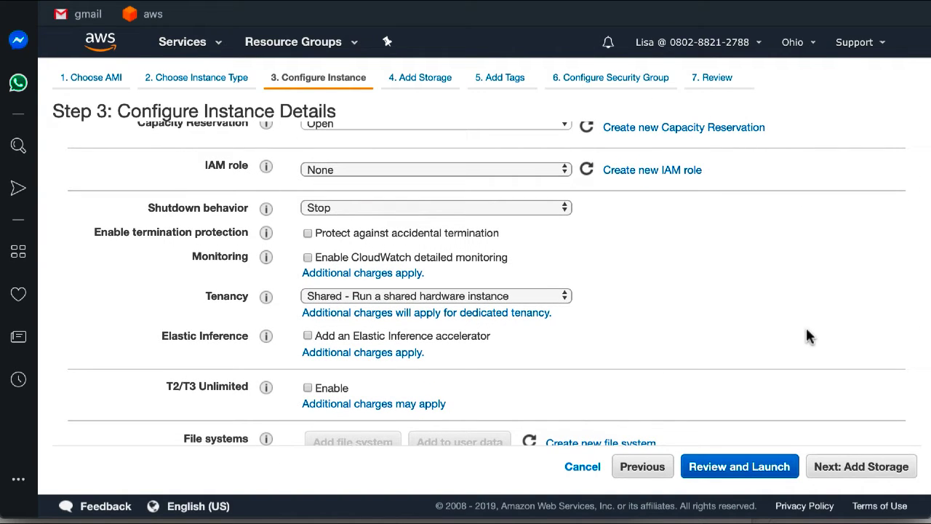
scroll(809, 336, "down", 8)
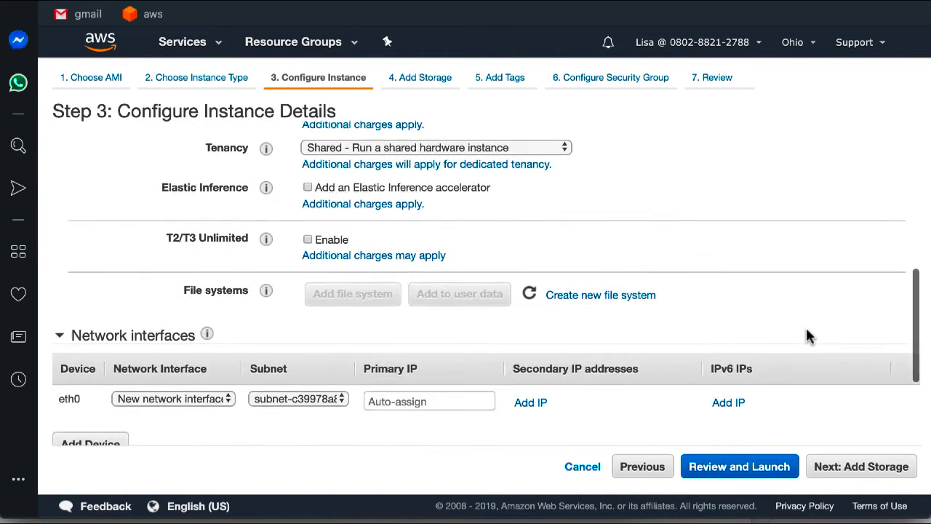
scroll(809, 336, "down", 2)
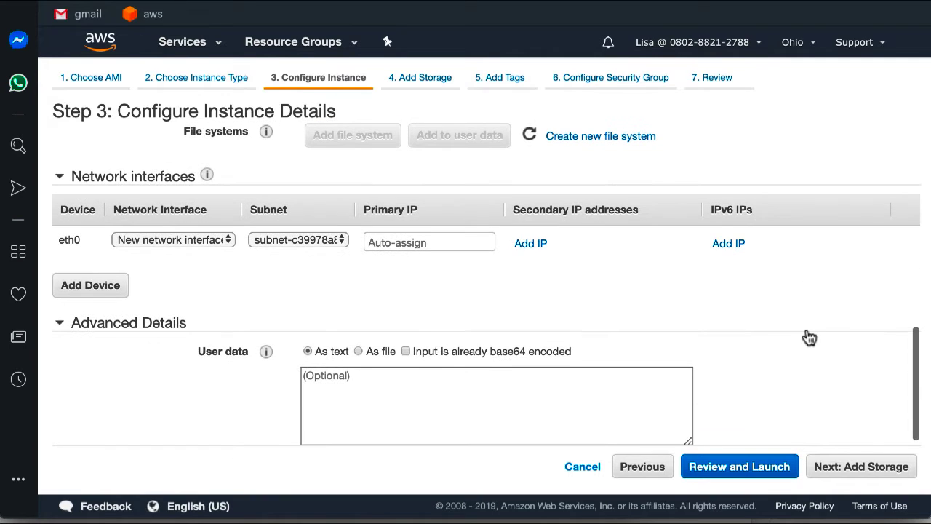
scroll(180, 362, "down", 1)
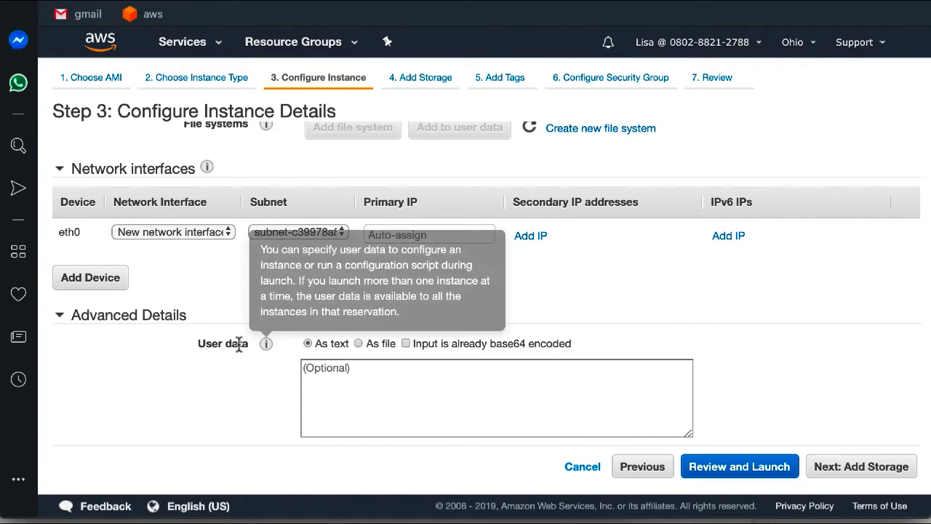
Step: Try the sample user data command "sudo yum update y" and clear it from the field
left_click(399, 401)
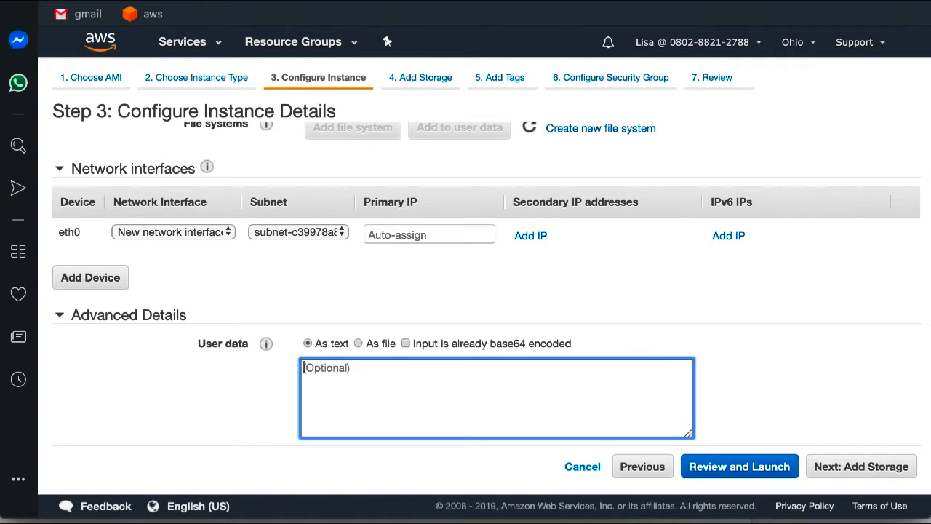
type("sudo yump")
key("BackSpace")
type("update")
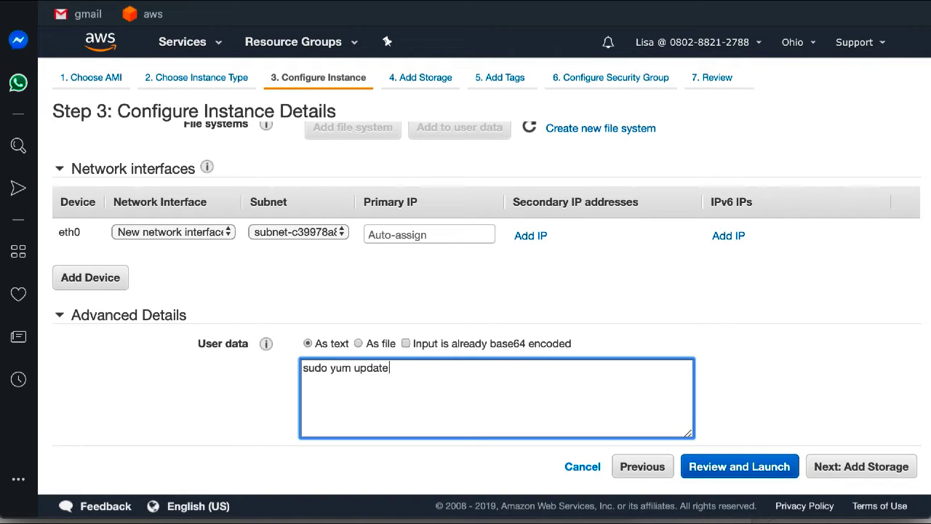
type(" -y")
key("BackSpace")
key("BackSpace")
type("y")
key("ctrl+a")
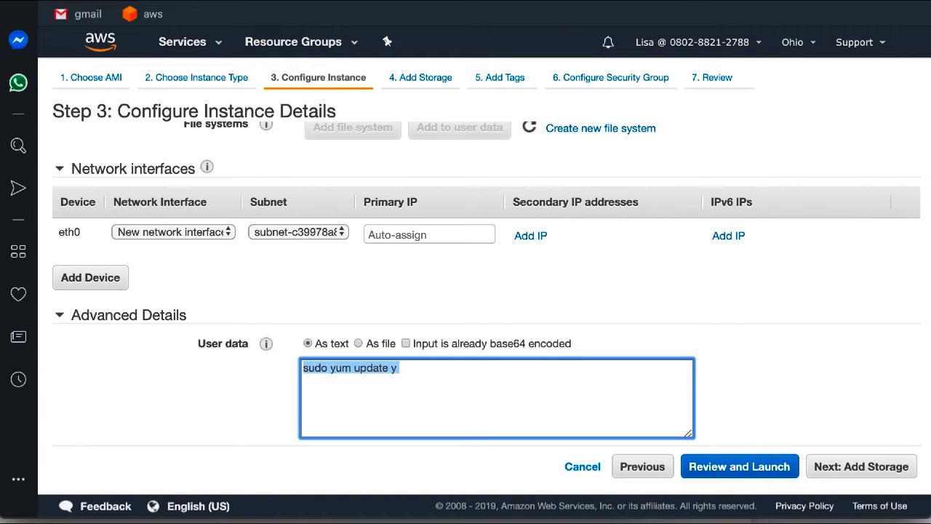
key("BackSpace")
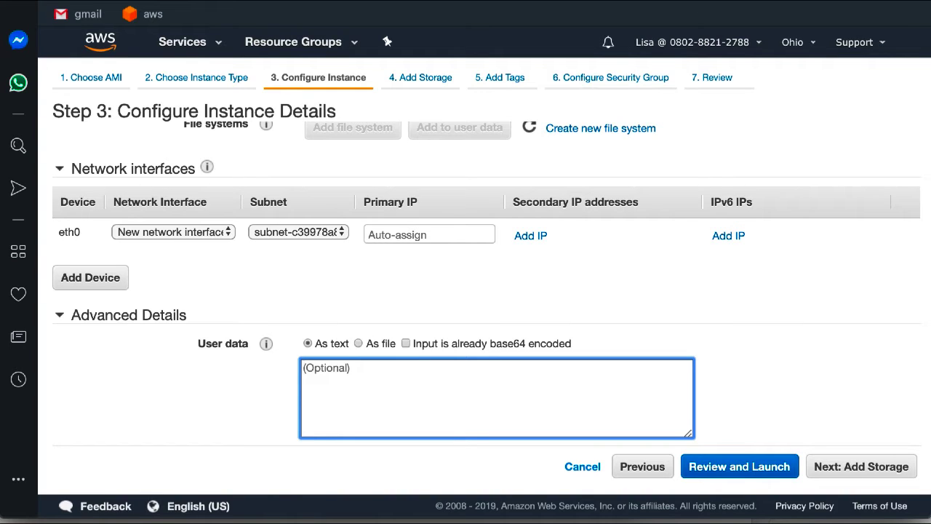
Step: Try the sample user data commands "yum install postgres" and "yum install php" on separate lines, and clear them
type("yum install postgres")
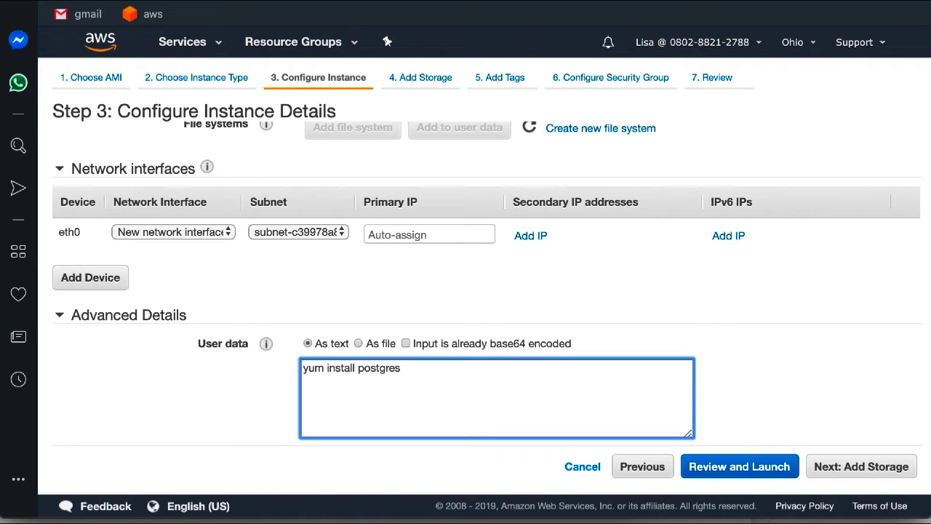
key("ctrl+a")
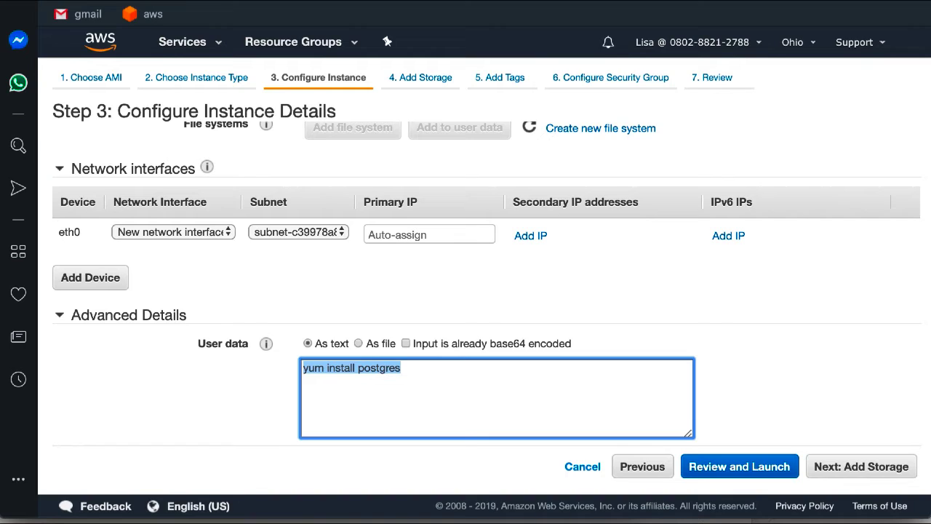
key("ctrl+c")
key("Right")
key("Return")
key("ctrl+v")
key("BackSpace")
key("BackSpace")
key("BackSpace")
key("BackSpace")
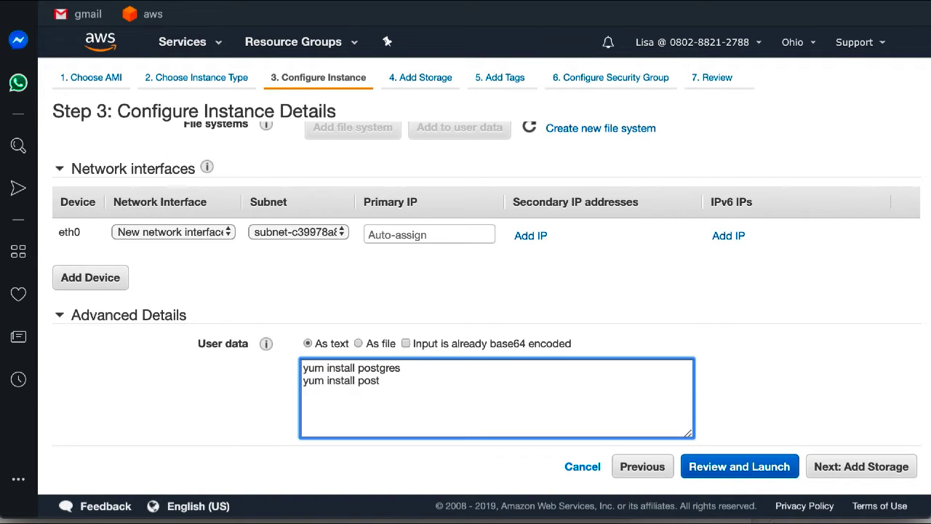
key("BackSpace")
key("BackSpace")
key("BackSpace")
key("BackSpace")
type("php")
key("shift+Home")
key("shift+Up")
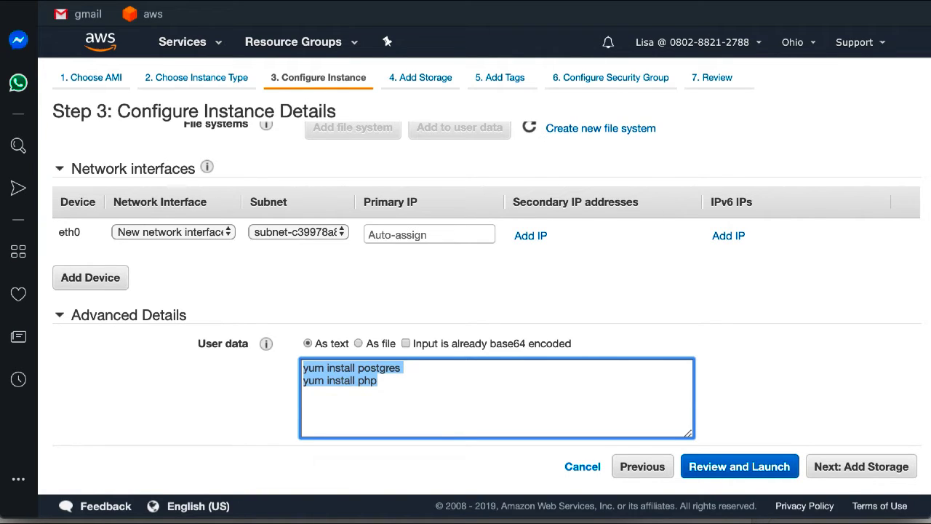
key("BackSpace")
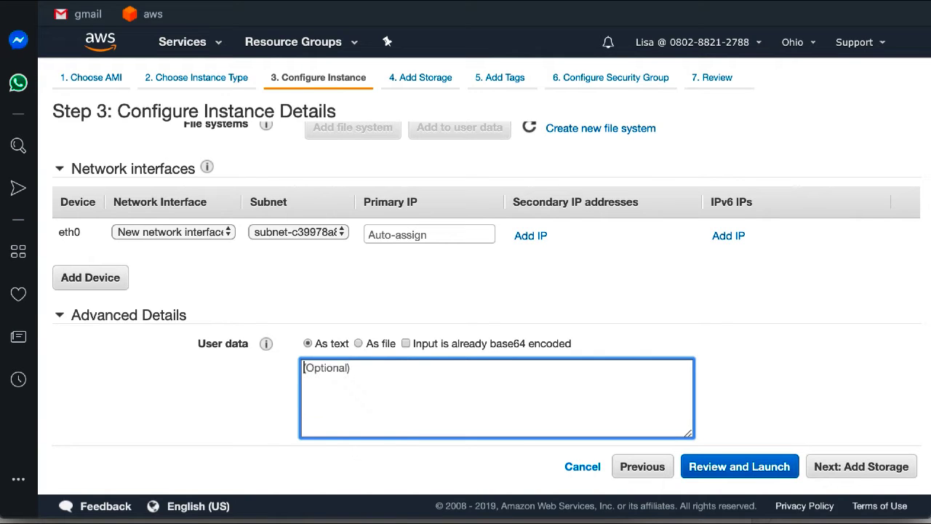
Step: Proceed to the storage settings and leave the root volume size at 8 GiB
left_click(863, 470)
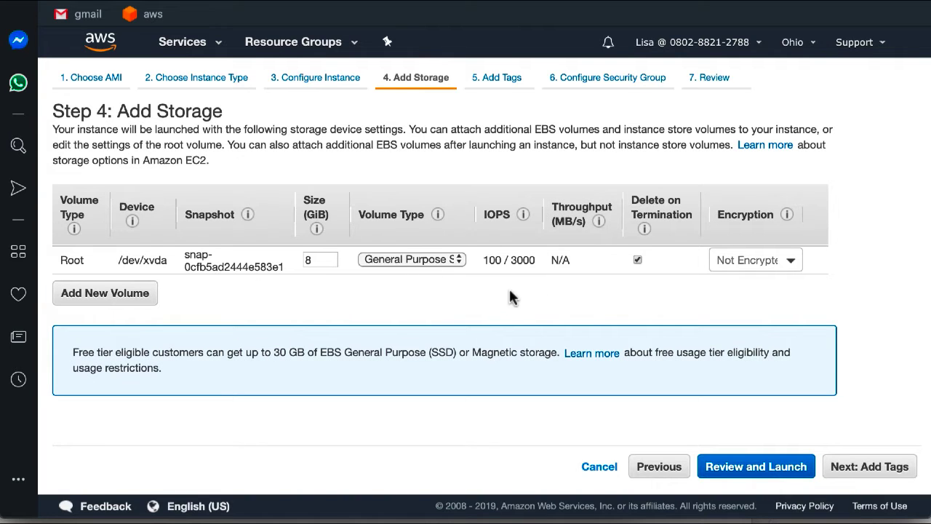
double_click(318, 260)
key("Tab")
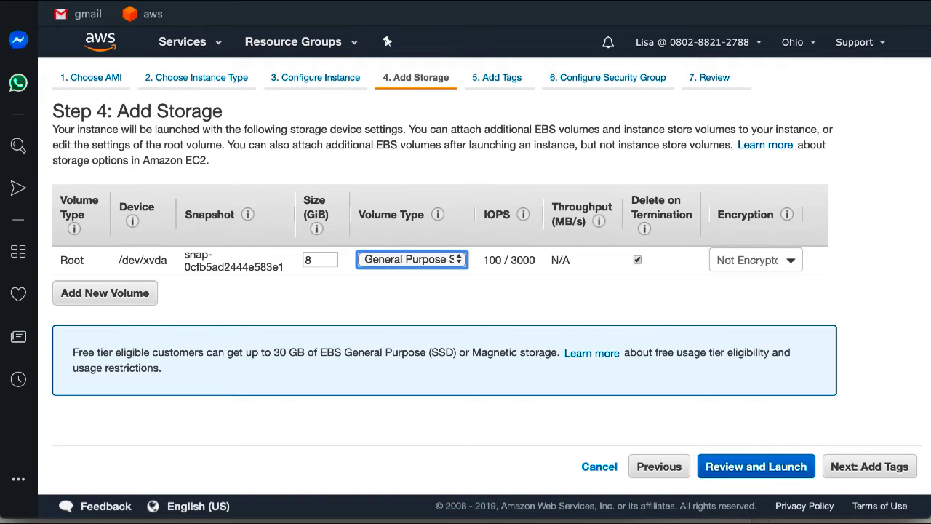
Step: Try Provisioned IOPS SSD (io1) with 10000 IOPS for the root volume
left_click(440, 262)
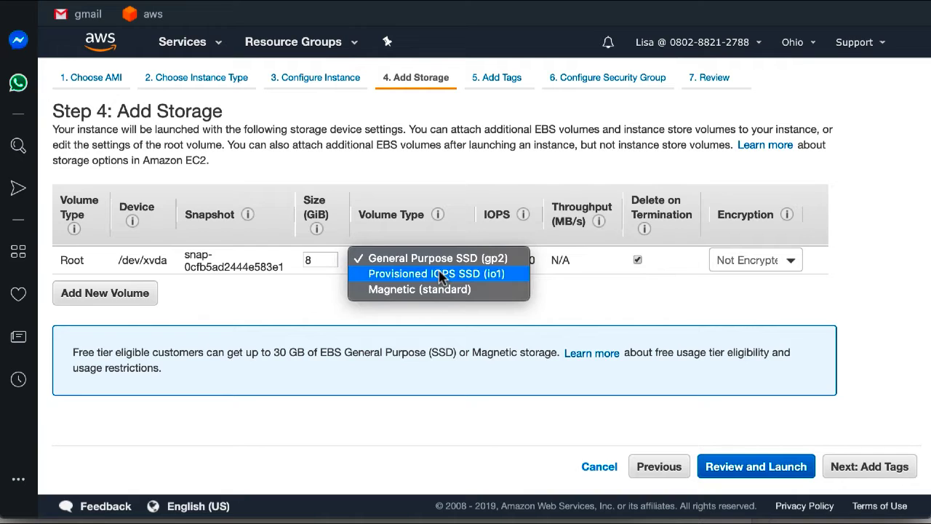
left_click(440, 274)
double_click(514, 264)
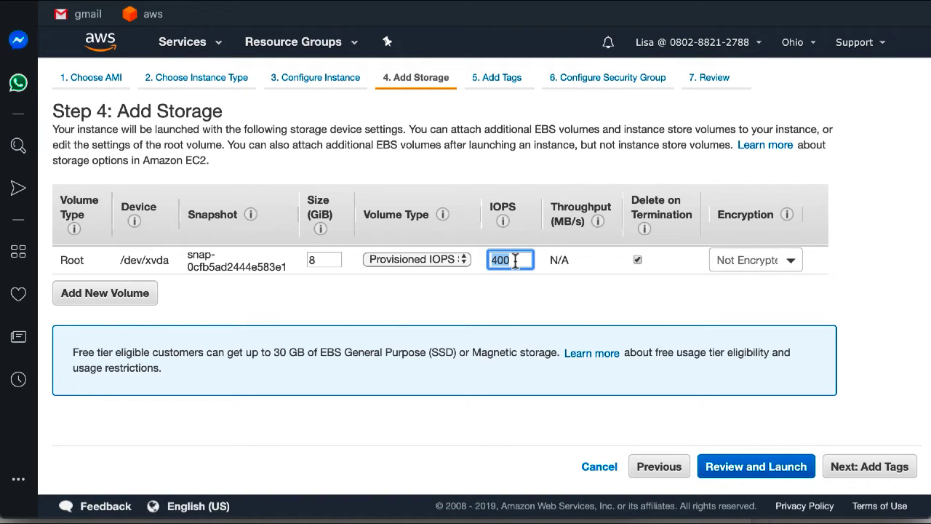
type("10000")
Step: Set the root volume type to General Purpose SSD (gp2) and proceed to the tag settings
left_click(435, 264)
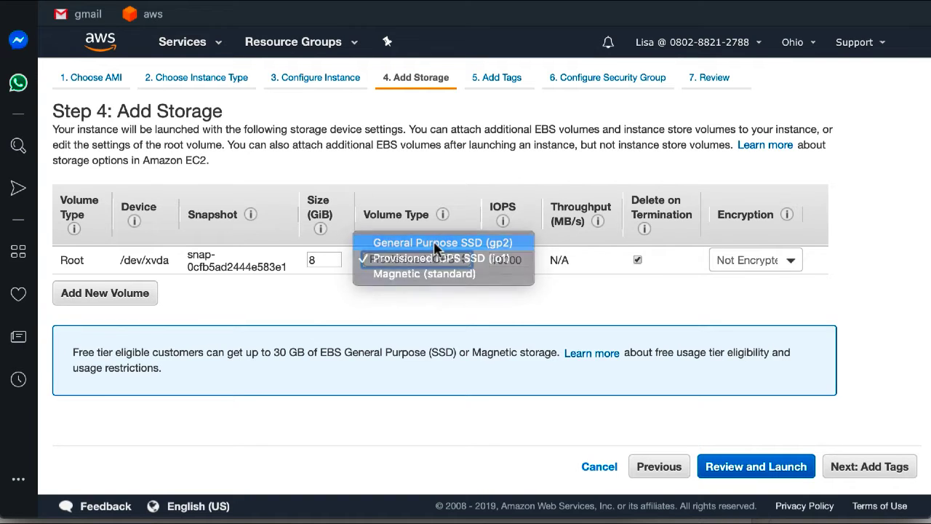
left_click(435, 245)
left_click(862, 469)
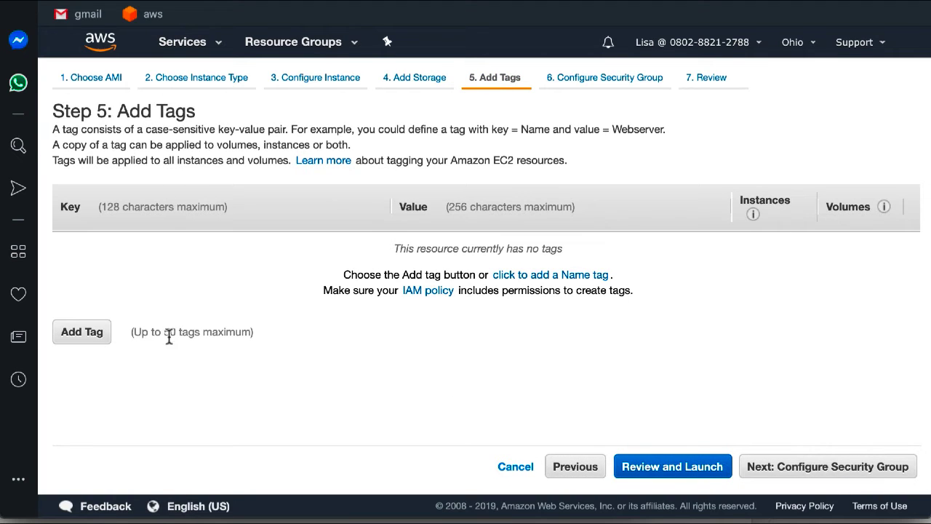
Step: Add a tag with the key Name and the value "Killer Joes Machine"
left_click(88, 339)
type("Name")
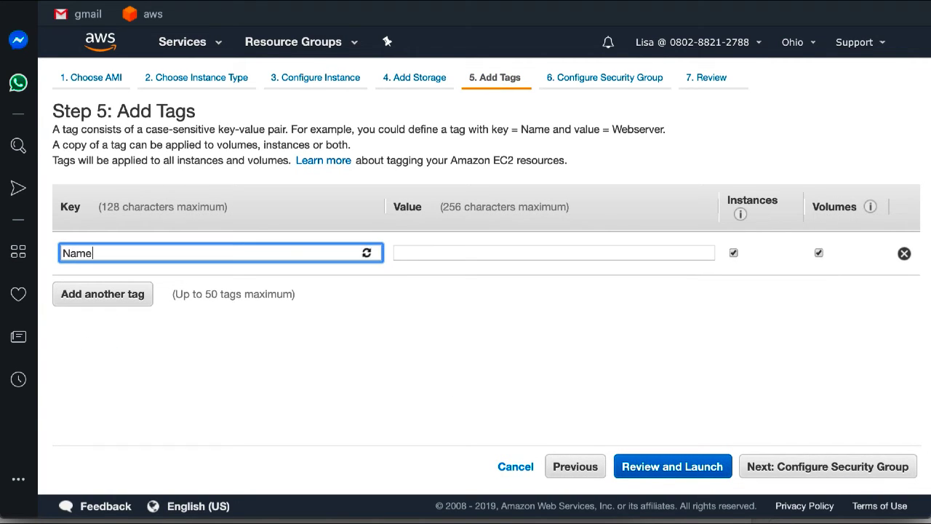
key("Tab")
type("Kill")
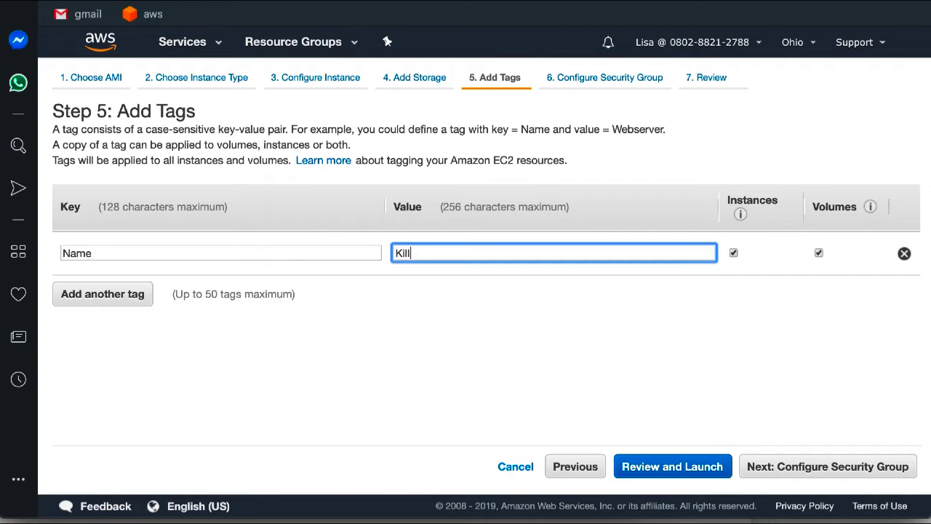
type("er Joes Machine")
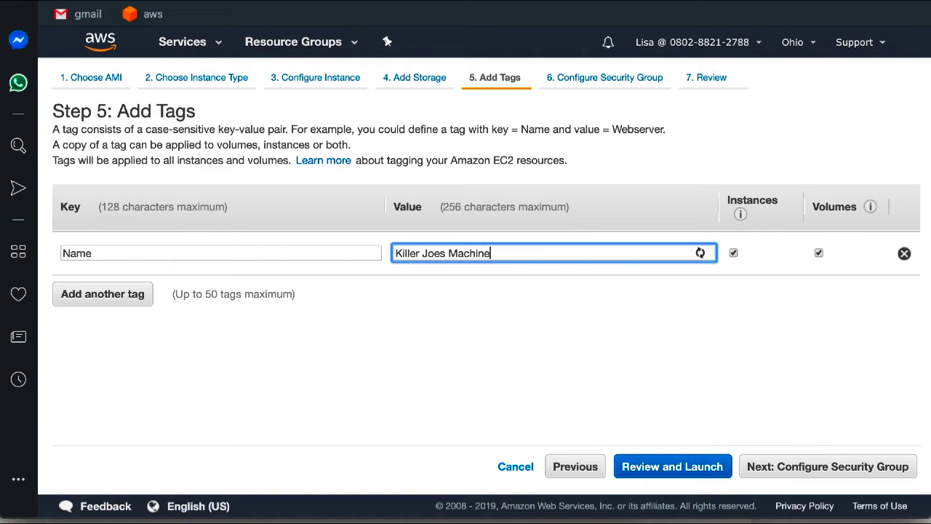
Step: Add a second tag with the key "Business Unit" and the value "aazads.us", and proceed to the security group settings
left_click(111, 300)
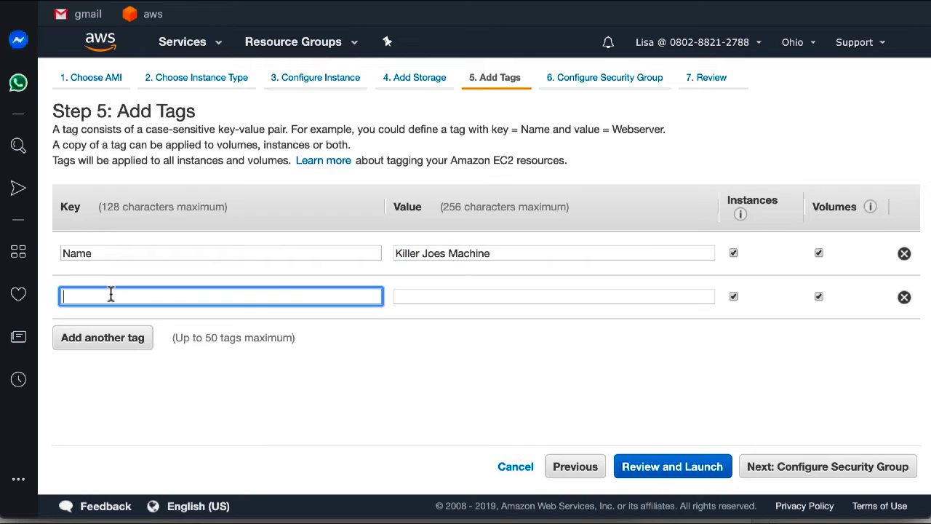
type("Business Unit")
key("Tab")
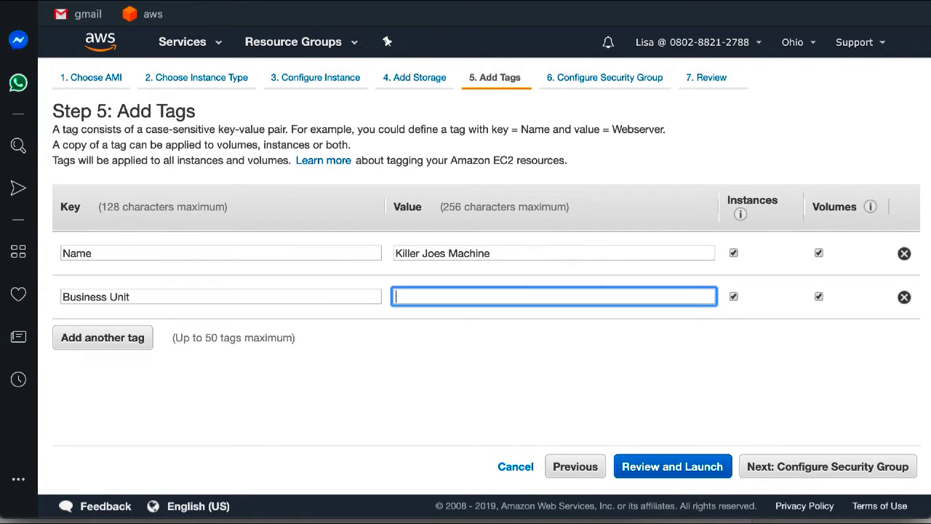
type("aazads.us")
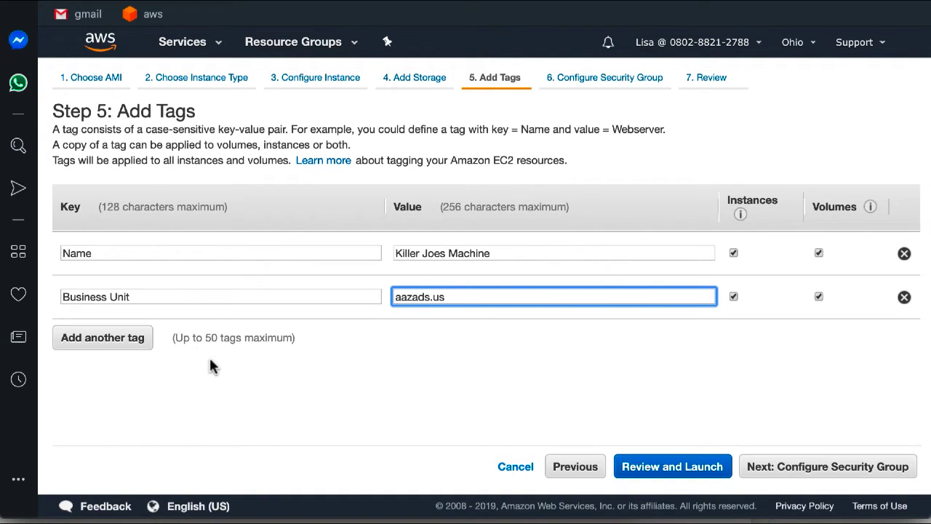
left_click(826, 466)
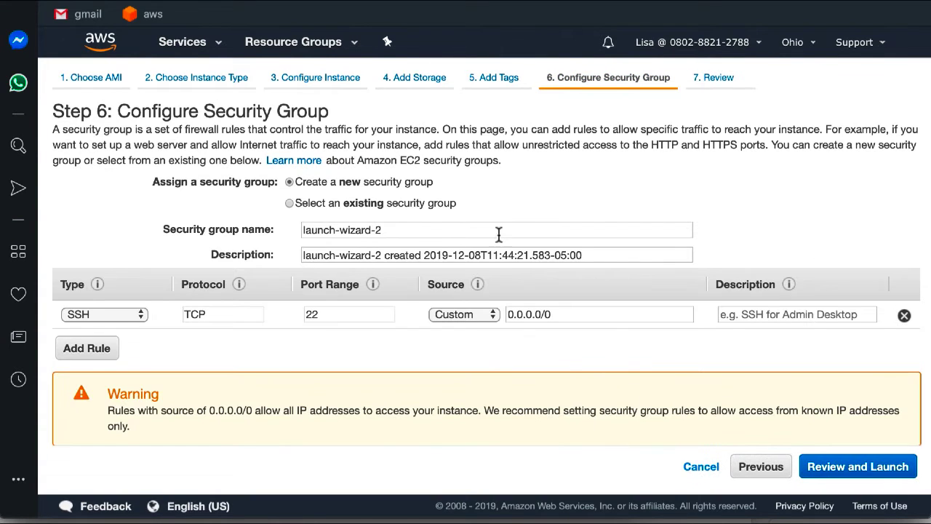
Step: Look over the existing security groups, return to creating a new one, and examine the SSH rule's protocol, port range and source
left_click(289, 204)
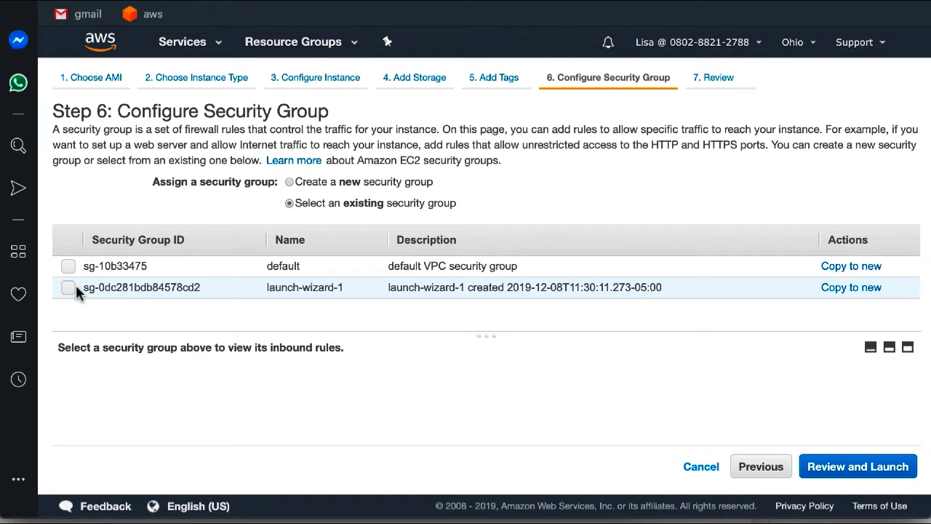
left_click(290, 182)
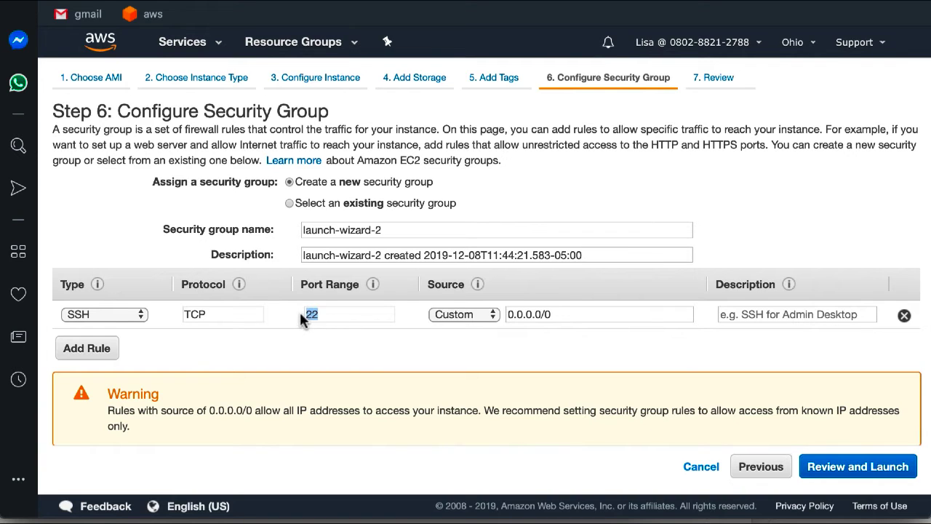
left_click_drag(221, 314, 188, 315)
double_click(305, 316)
left_click_drag(577, 321, 504, 313)
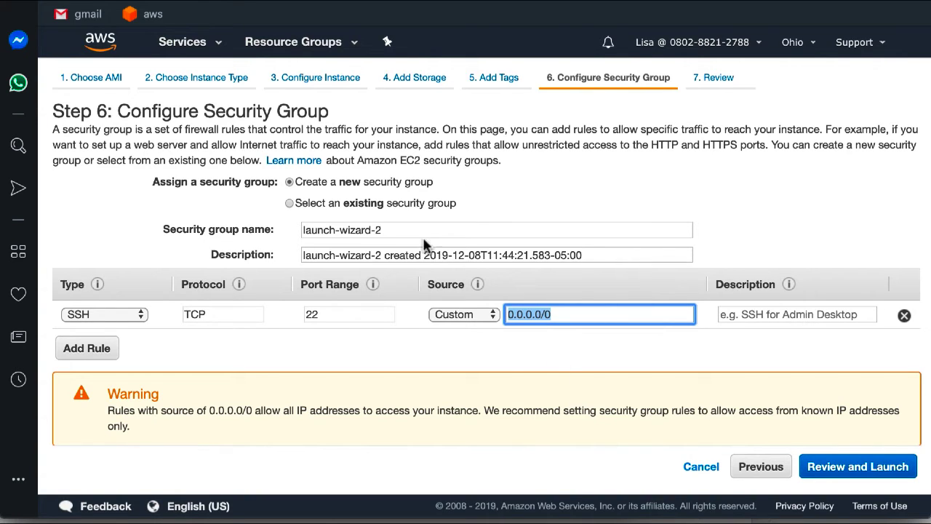
left_click(218, 233)
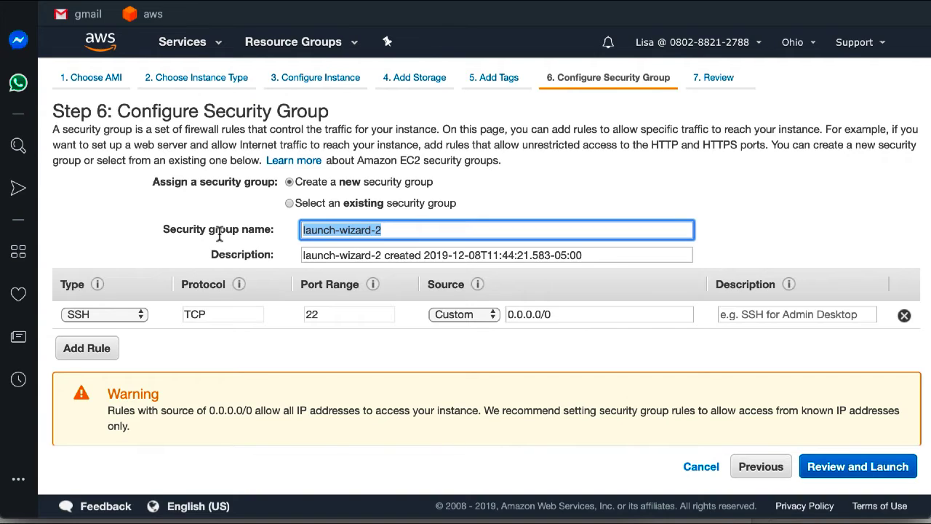
type("VPC-")
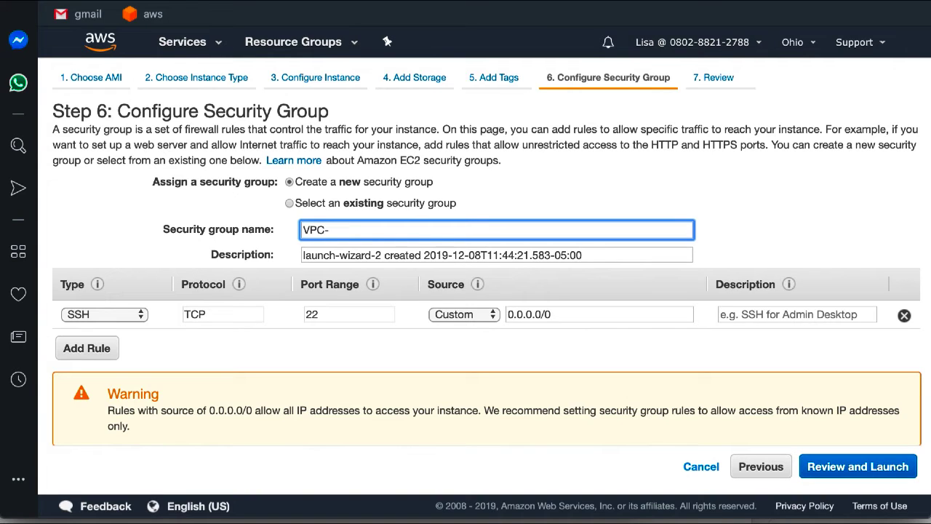
key("BackSpace")
key("BackSpace")
key("BackSpace")
key("BackSpace")
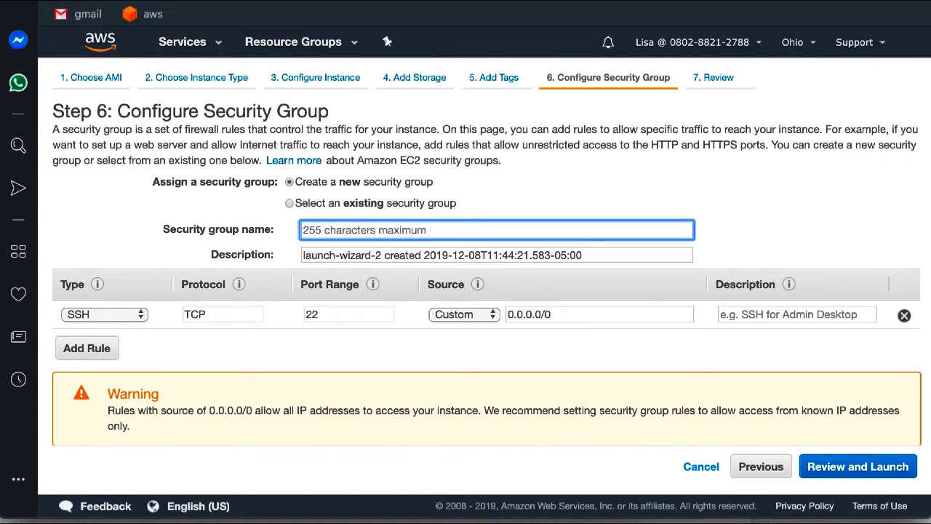
Step: Name the new security group "ec2-ssh-connect-sg"
type("ec2-ss")
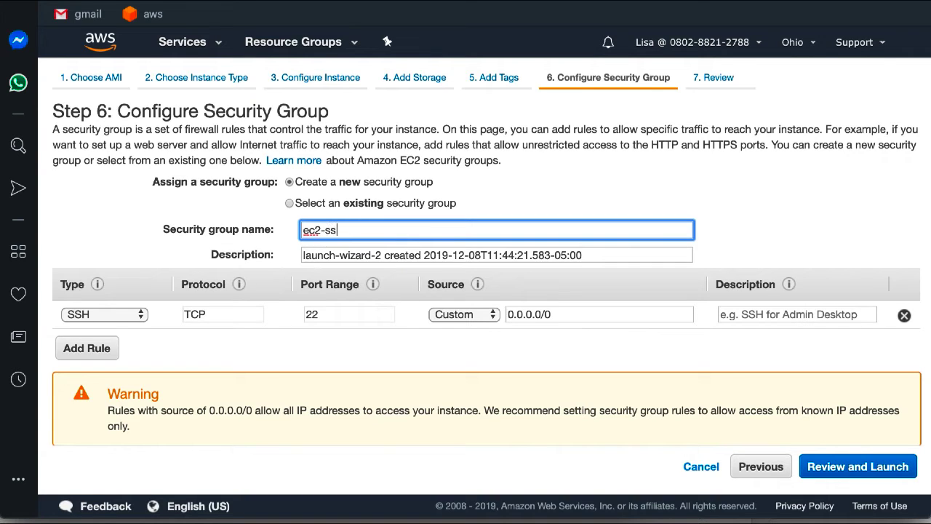
type("h-conec")
key("BackSpace")
key("BackSpace")
type("nect-sg")
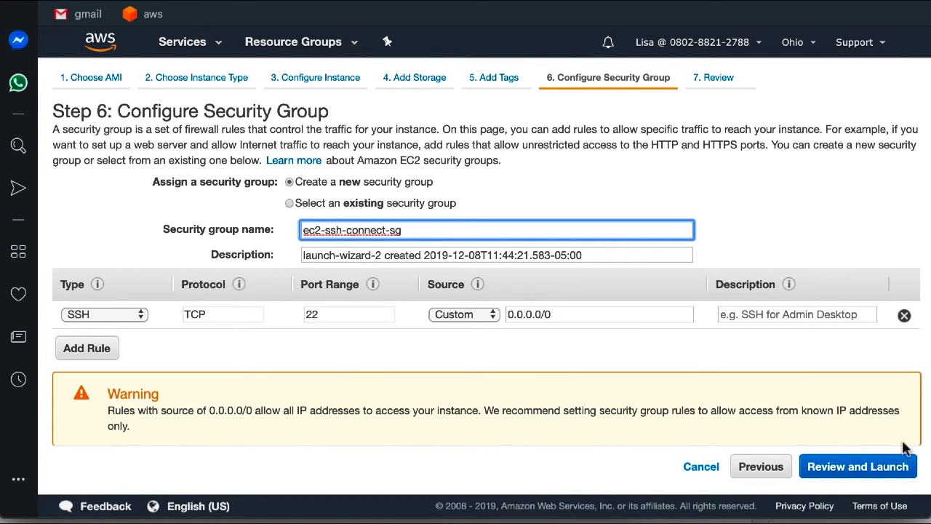
Step: Proceed to the review, check the instance launch details and start the launch
left_click(858, 466)
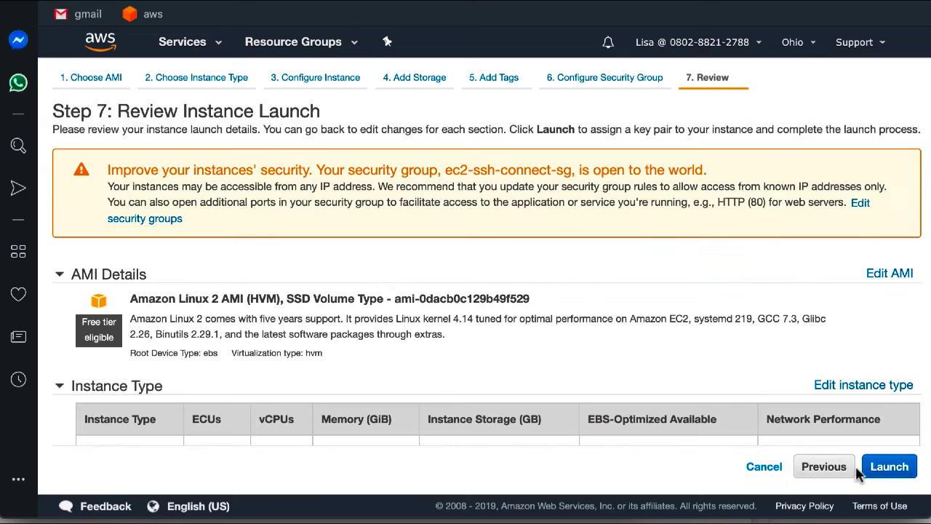
scroll(749, 387, "down", 5)
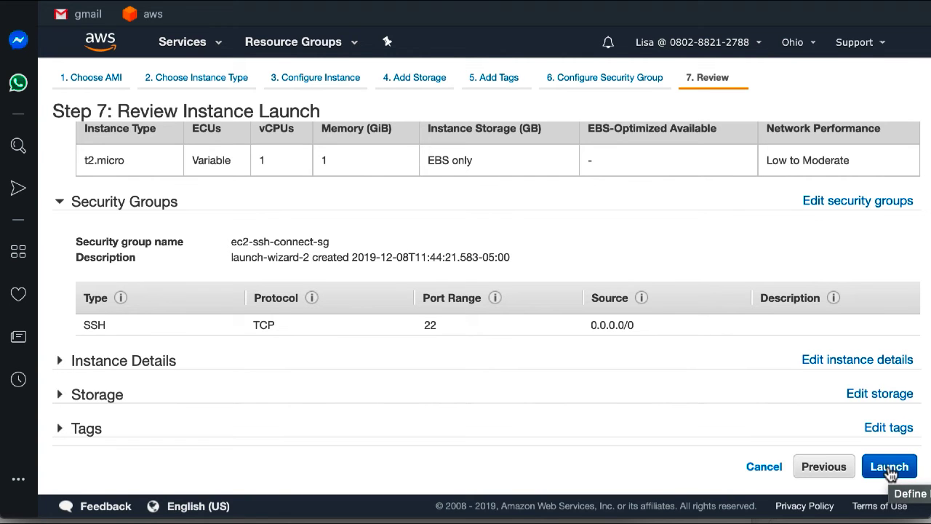
left_click(889, 471)
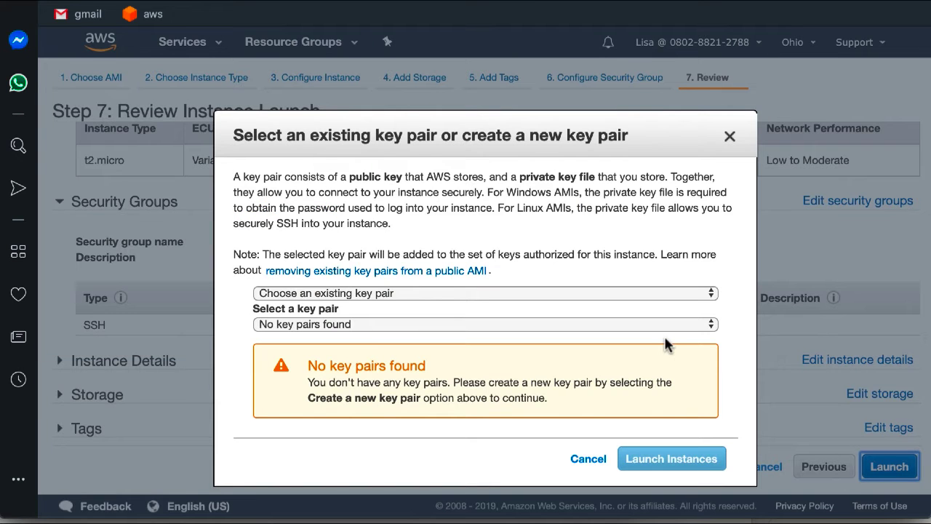
Step: Choose to create a new key pair, name it "JoesKey" and download its private key file
left_click(547, 293)
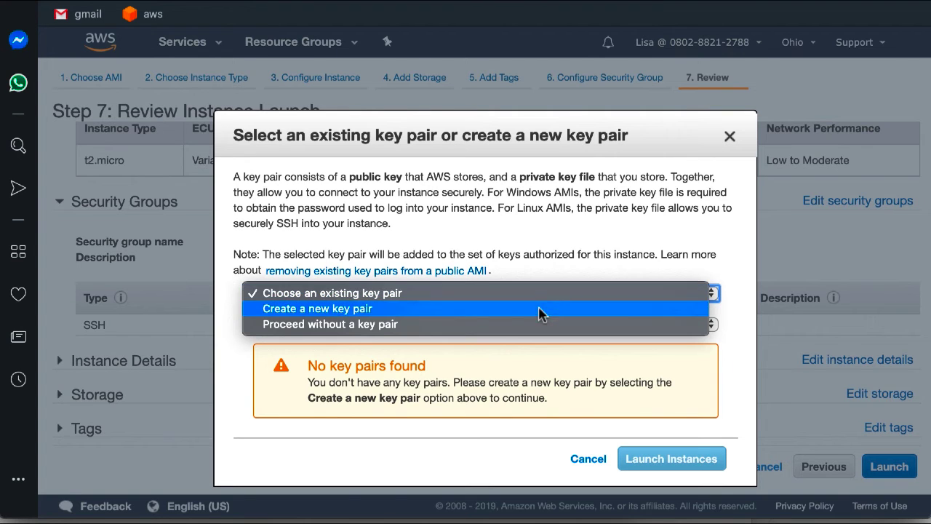
left_click(540, 300)
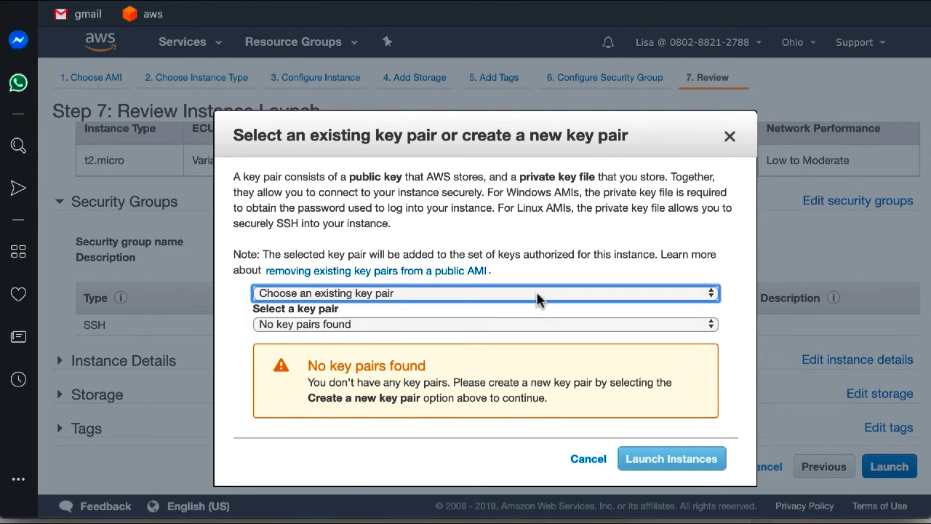
left_click(538, 296)
left_click(522, 314)
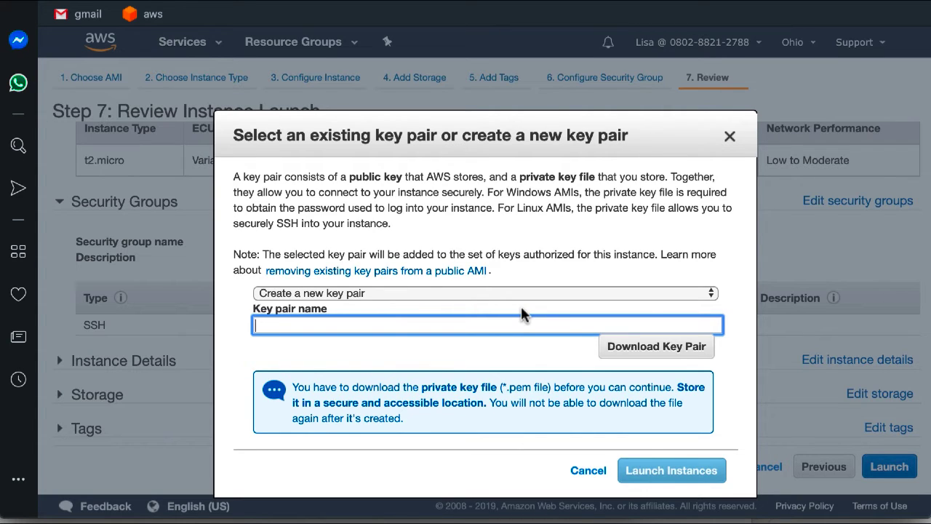
type("JoesKey")
left_click(662, 356)
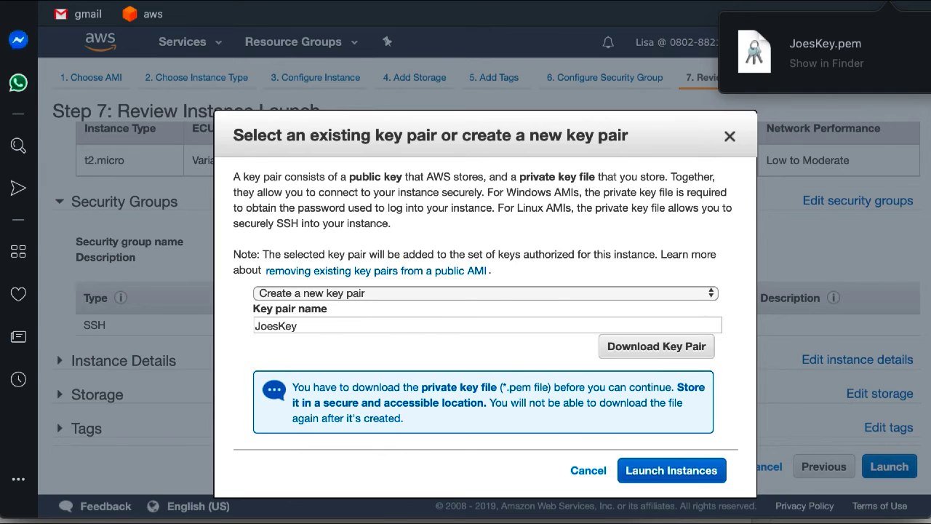
Step: Open the downloaded JoesKey.pem from the Downloads folder in a code editor, and return to the key pair dialog in the browser
left_click(831, 58)
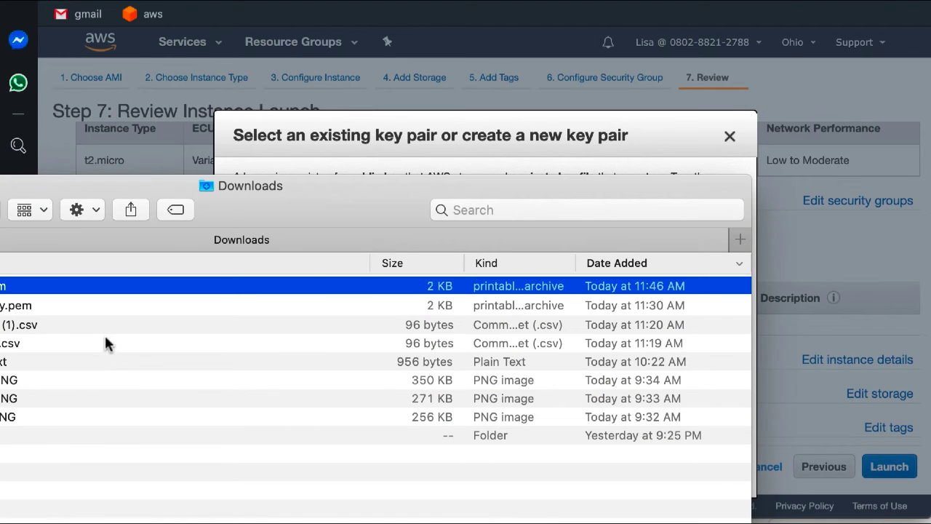
right_click(96, 295)
mouse_move(320, 317)
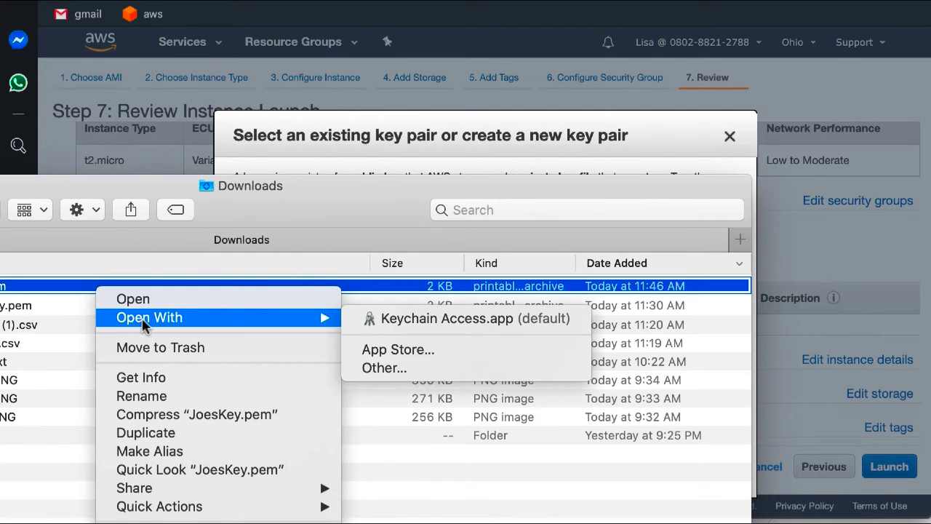
left_click(386, 368)
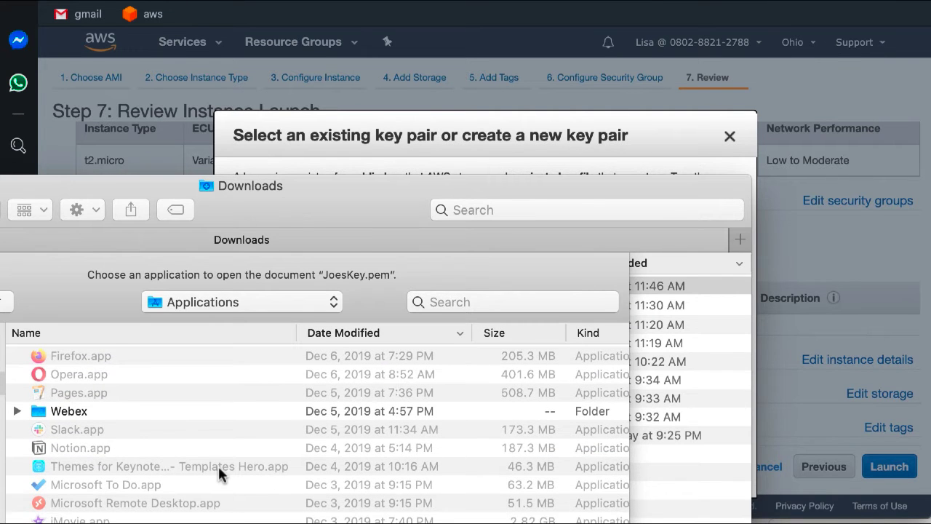
scroll(218, 469, "down", 15)
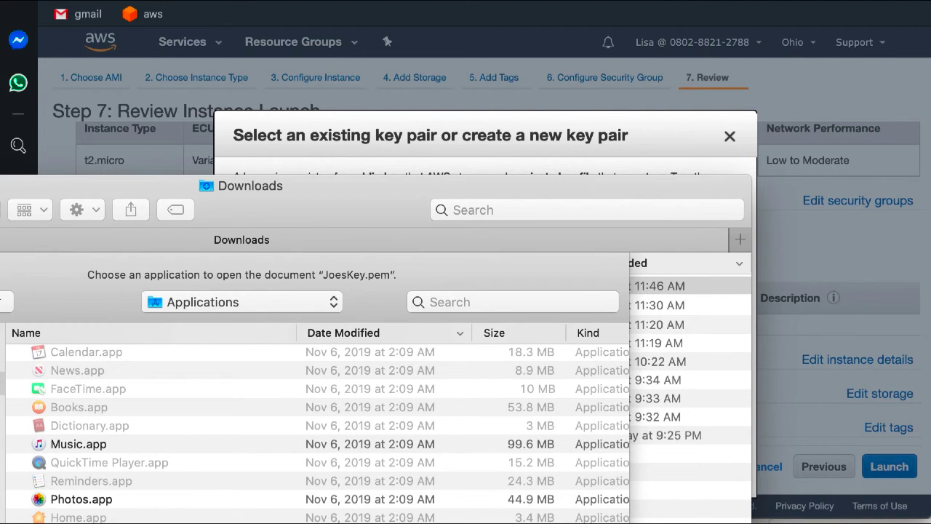
key("Return")
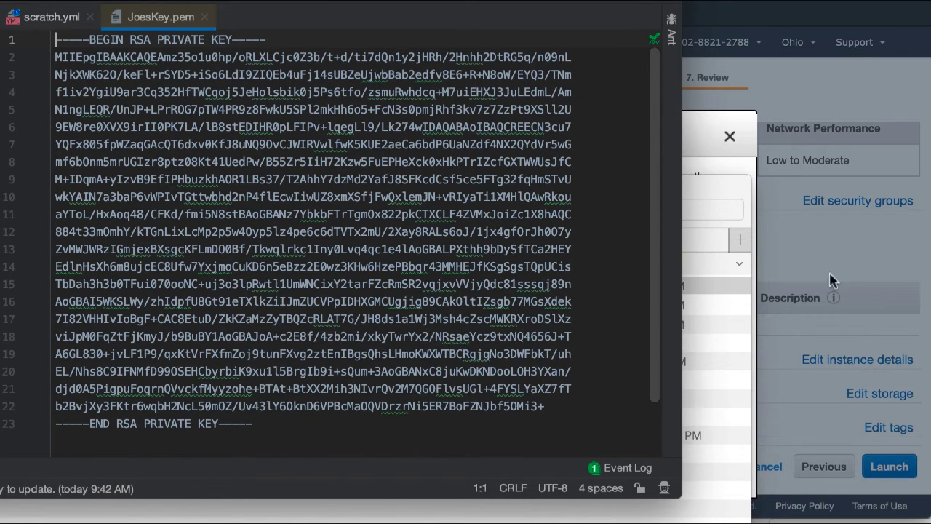
left_click(884, 243)
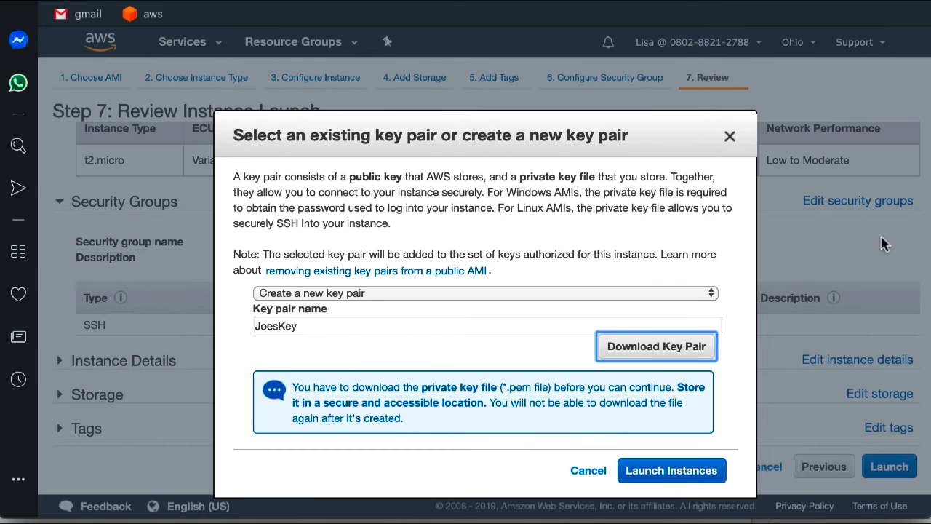
Step: Launch the instance with the new key pair and open the launched instance in the EC2 instances list
left_click(665, 472)
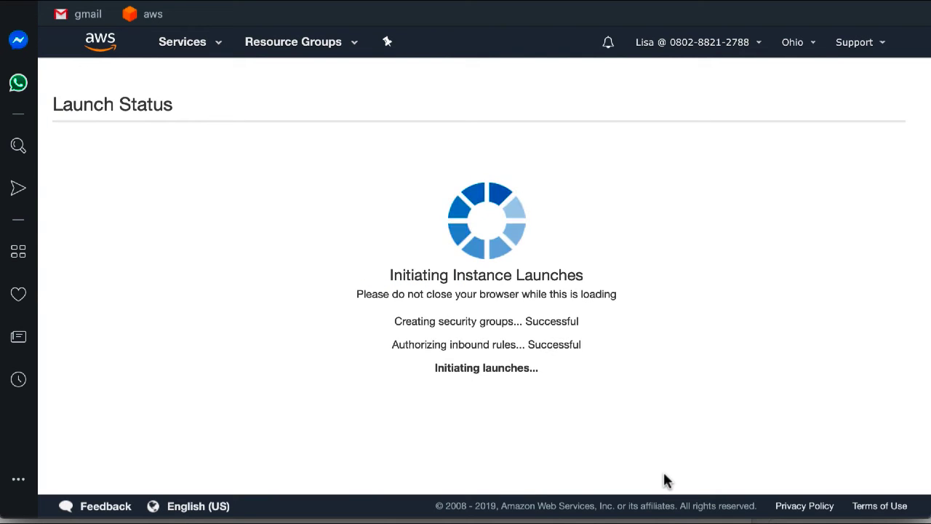
scroll(650, 152, "down", 2)
scroll(651, 152, "up", 2)
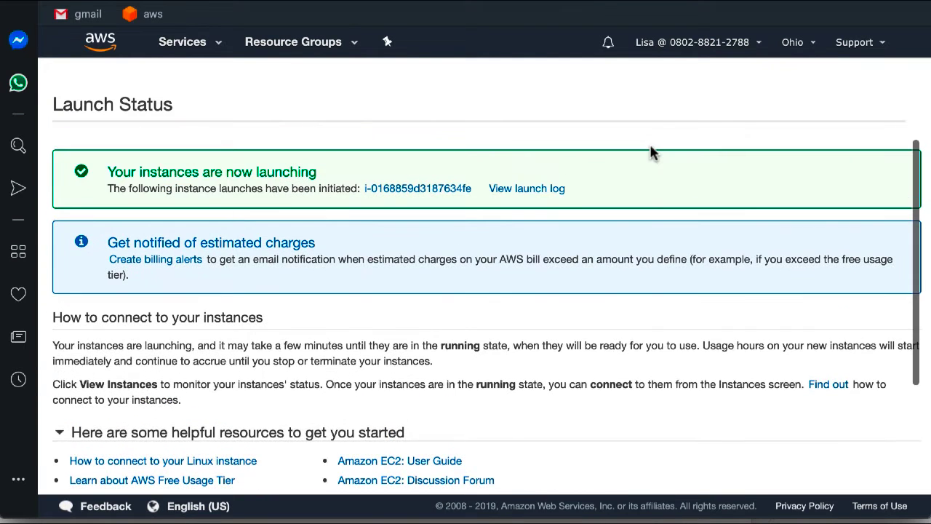
left_click(426, 191)
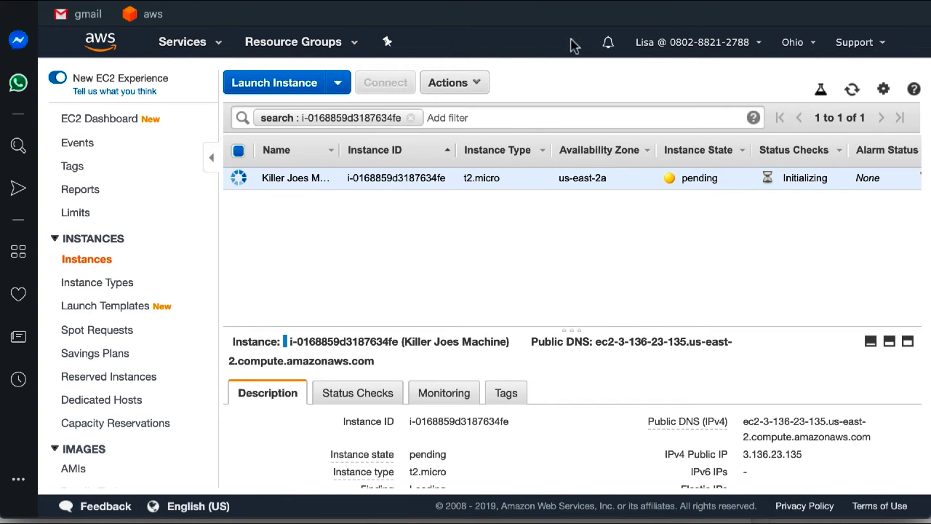
Step: Switch to the code editor and select the entire private key text in JoesKey.pem
left_click(2, 337)
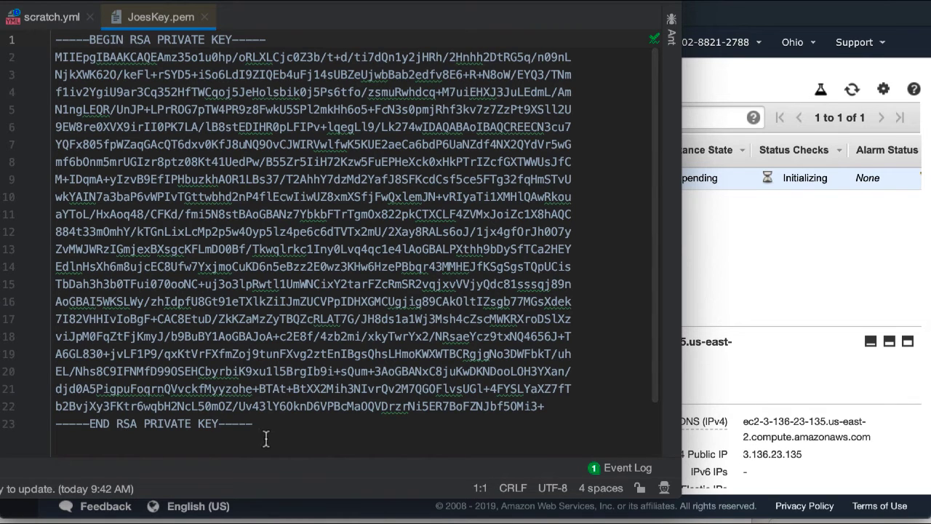
left_click_drag(266, 429, 21, 46)
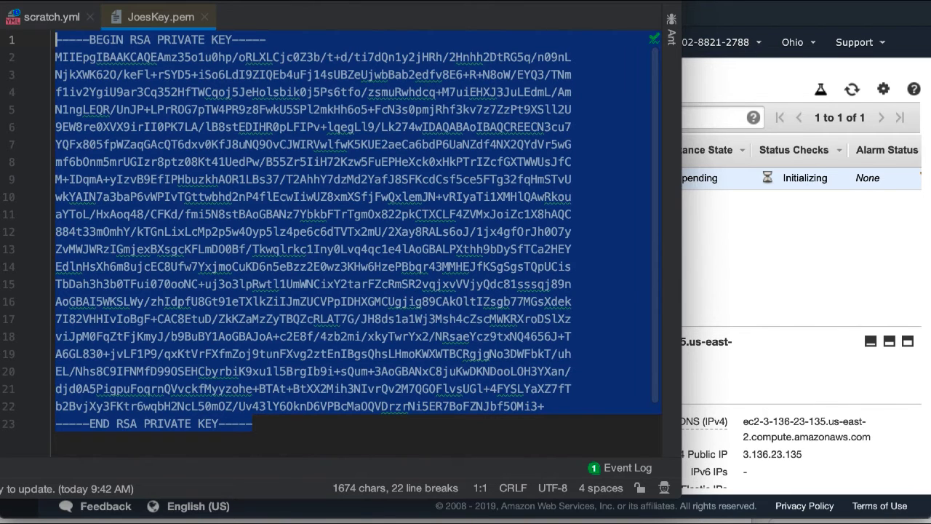
Step: Switch to the terminal, change to the home directory with cd $HOME and print the working directory
key("super+Tab")
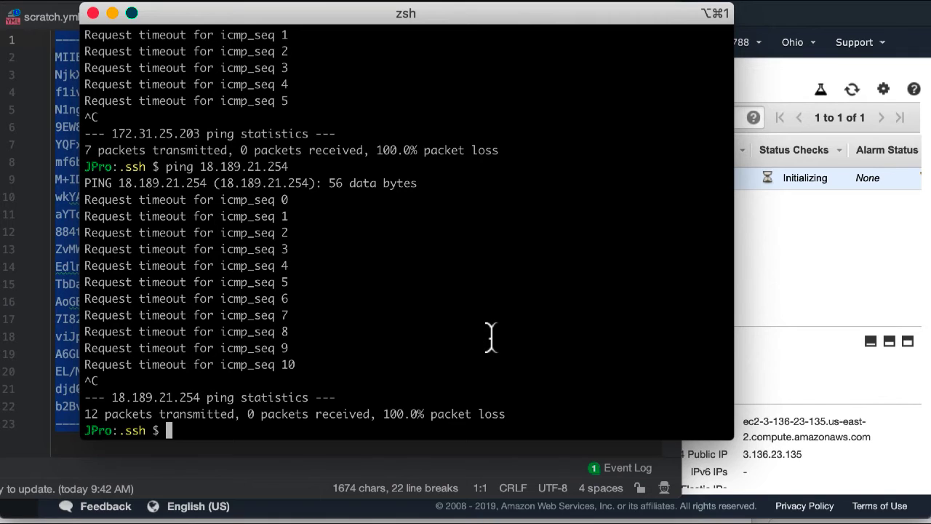
type("cd $HOME")
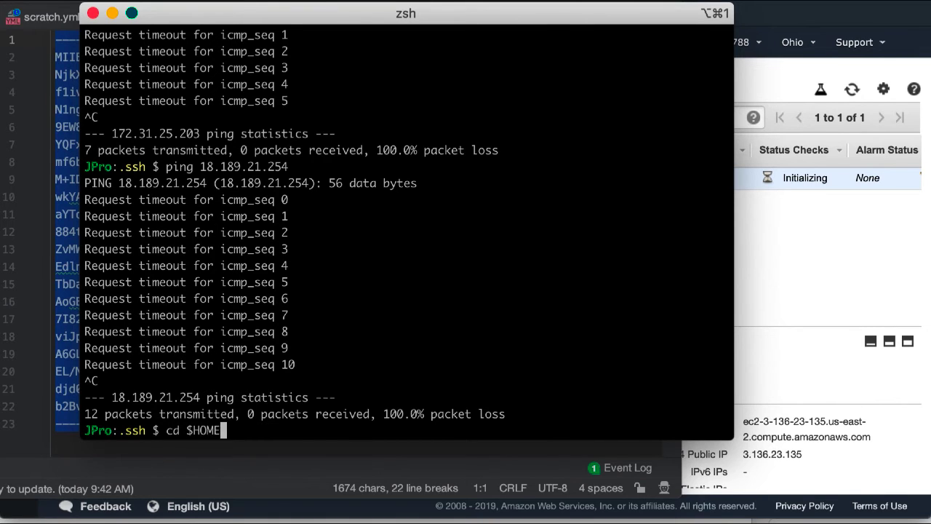
key("Return")
type("pwd")
key("Return")
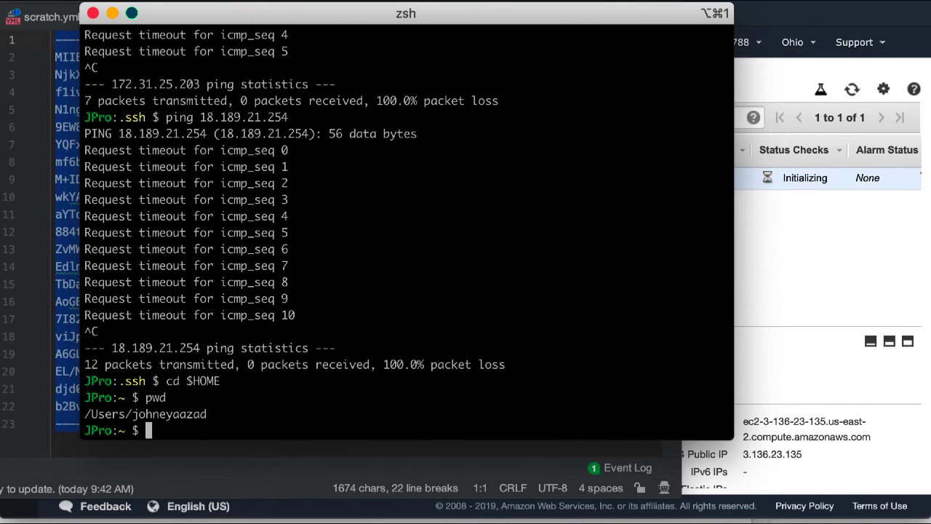
Step: Change into the .ssh folder and list its files with ls -ltr
type("cd .ssh")
key("Return")
type("ls -ltr")
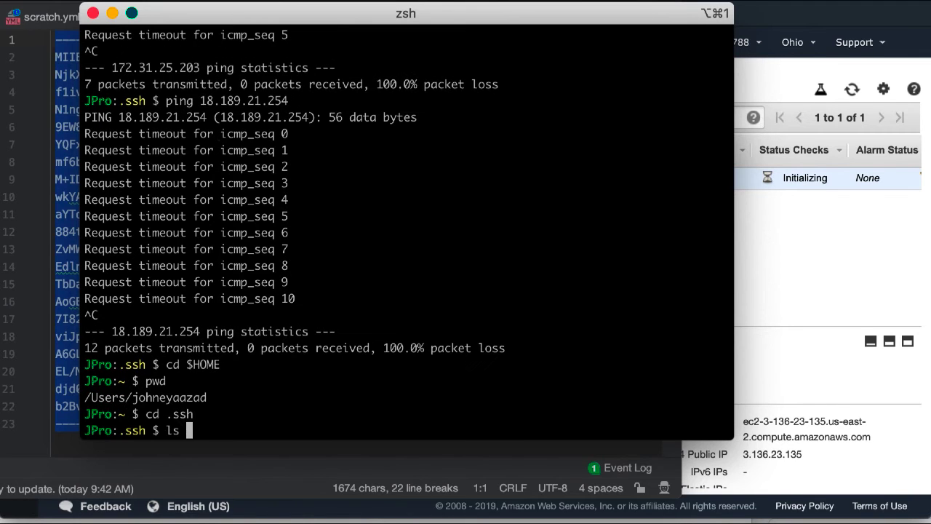
key("Return")
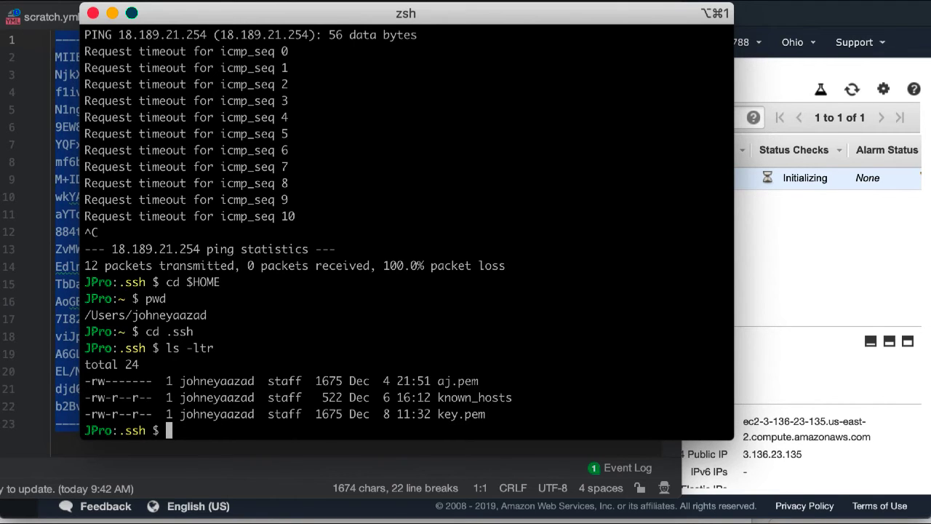
Step: Delete the existing key.pem file from the .ssh folder
type("rm key")
key("Tab")
key("Return")
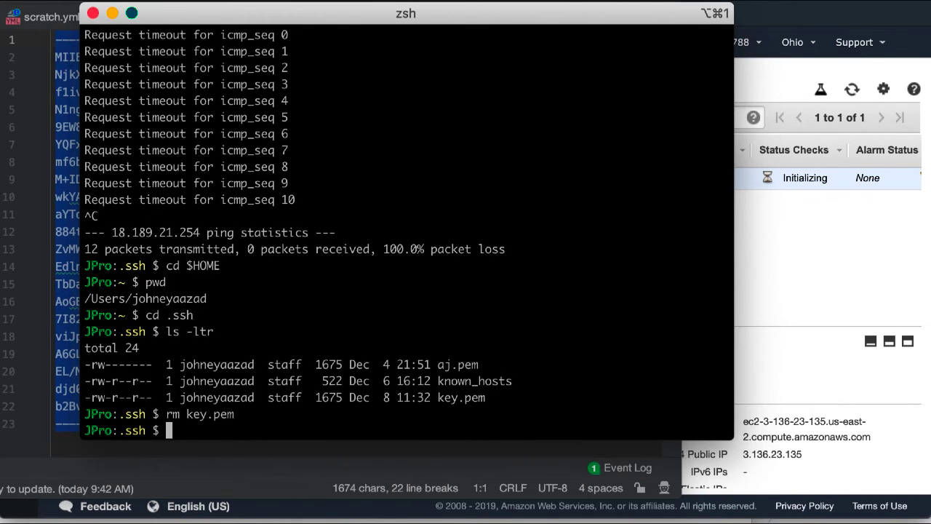
Step: Create a new key.pem file in vi, paste the copied private key into it, save and quit
type("vi key.pem")
key("Return")
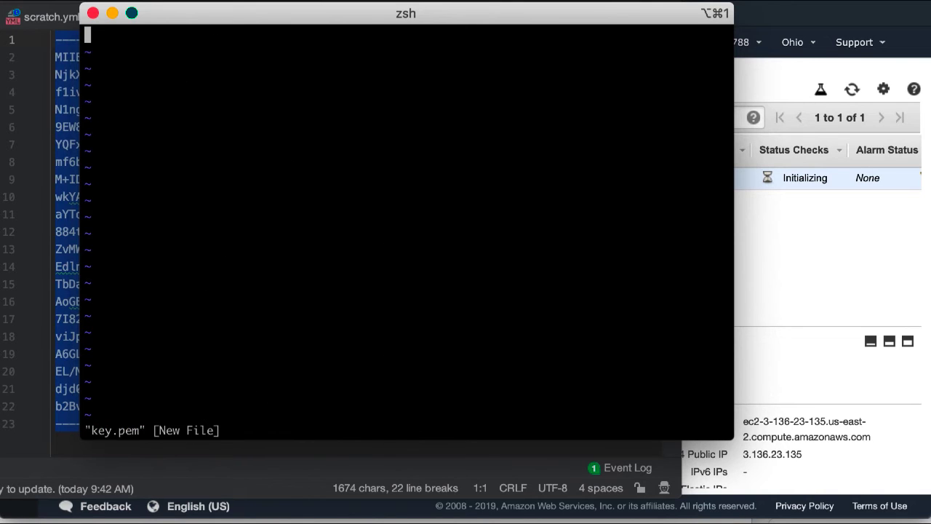
key("i")
key("super+v")
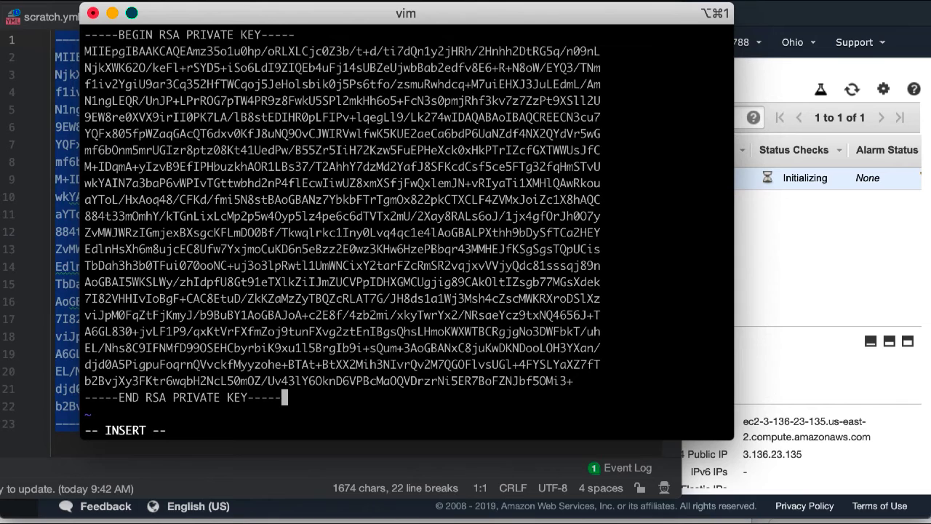
key("Escape")
type(":wq")
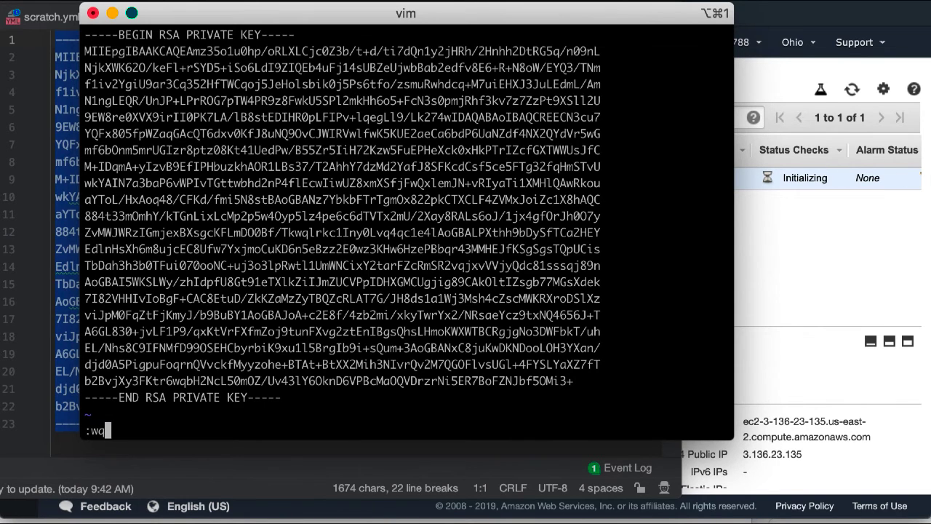
key("Return")
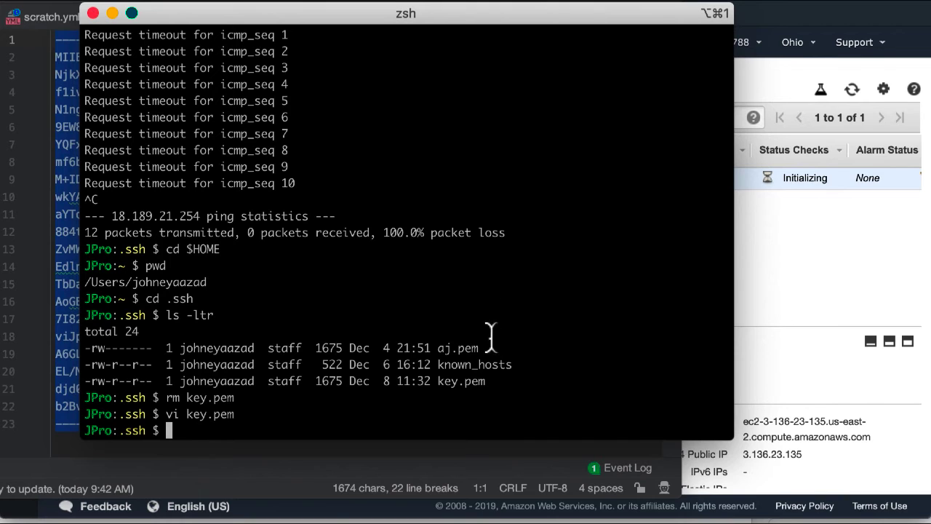
Step: Switch to the EC2 instances page in the browser and copy the instance's private IP address
left_click(801, 271)
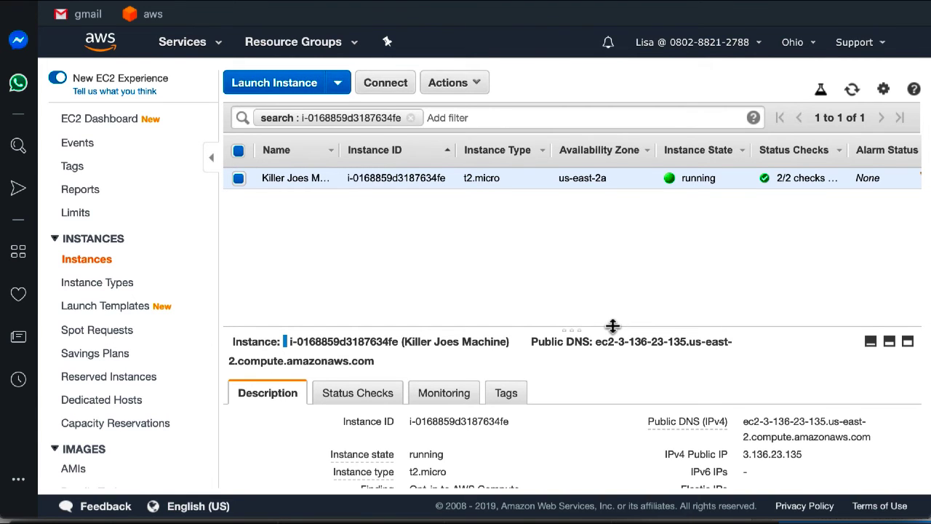
scroll(613, 326, "down", 1)
scroll(613, 326, "up", 1)
scroll(665, 286, "down", 1)
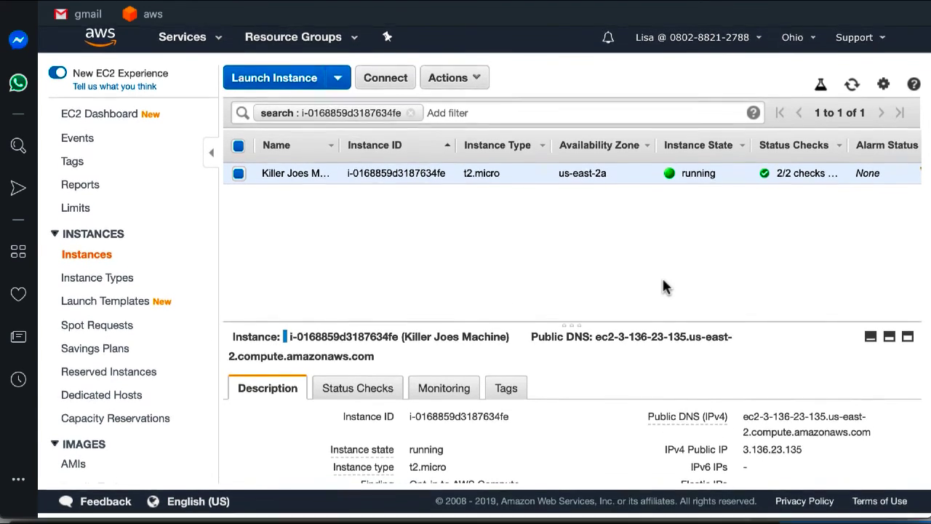
scroll(665, 286, "up", 1)
scroll(652, 402, "down", 2)
scroll(698, 402, "up", 1)
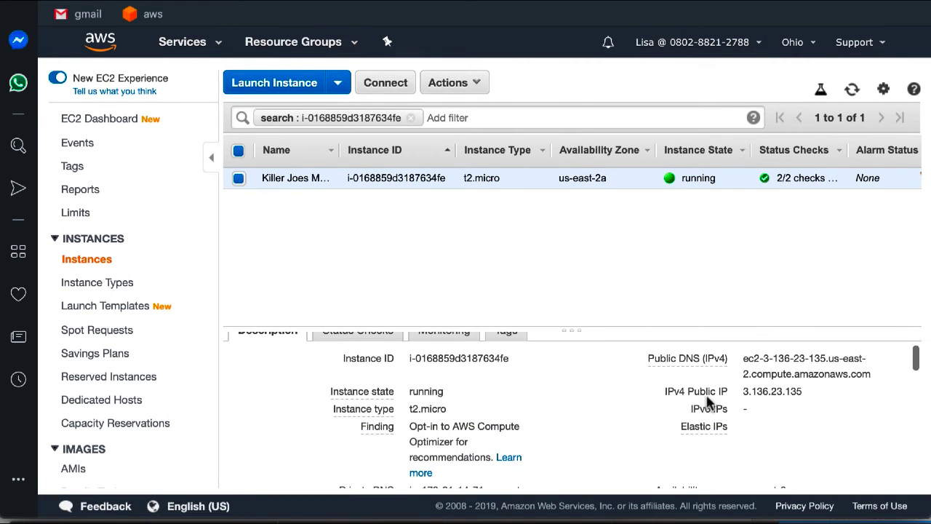
mouse_move(816, 401)
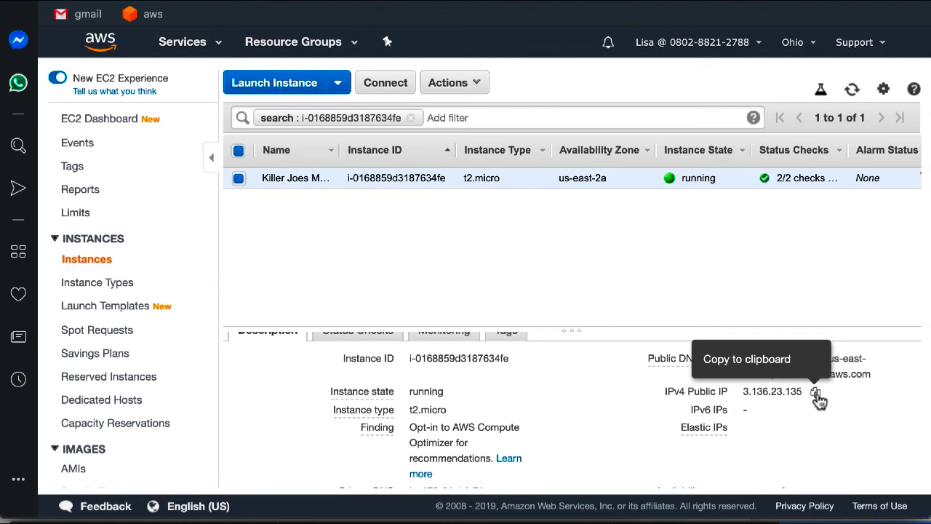
scroll(699, 404, "down", 3)
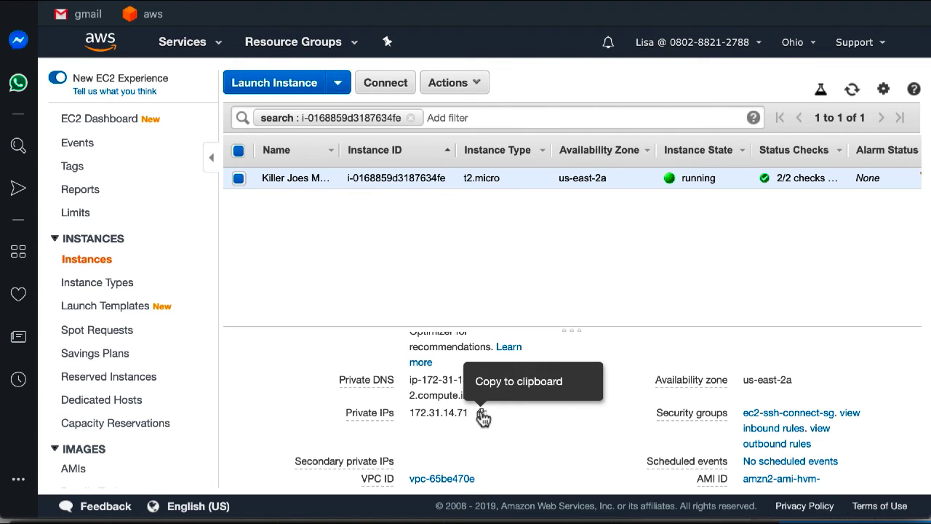
left_click(482, 416)
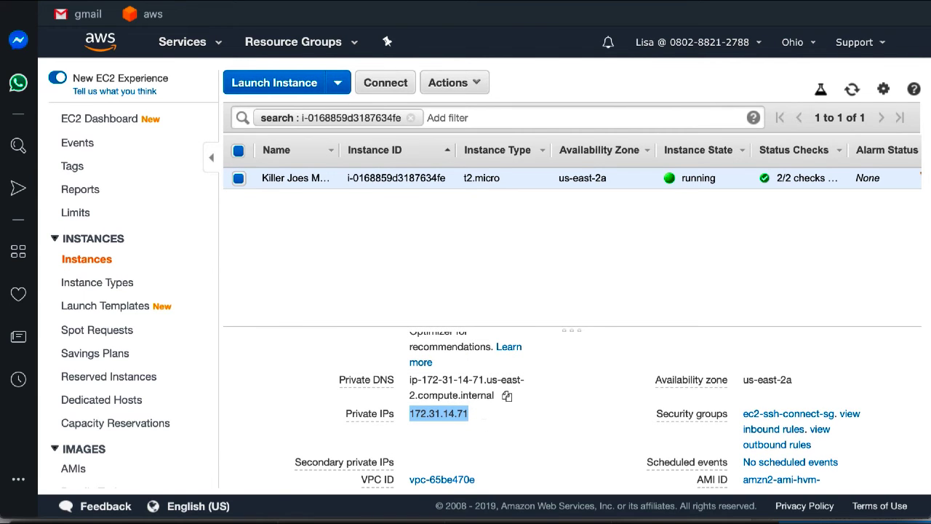
Step: Switch to the terminal, ping the private IP 172.31.14.71 and stop the ping after a few requests
key("super+Tab")
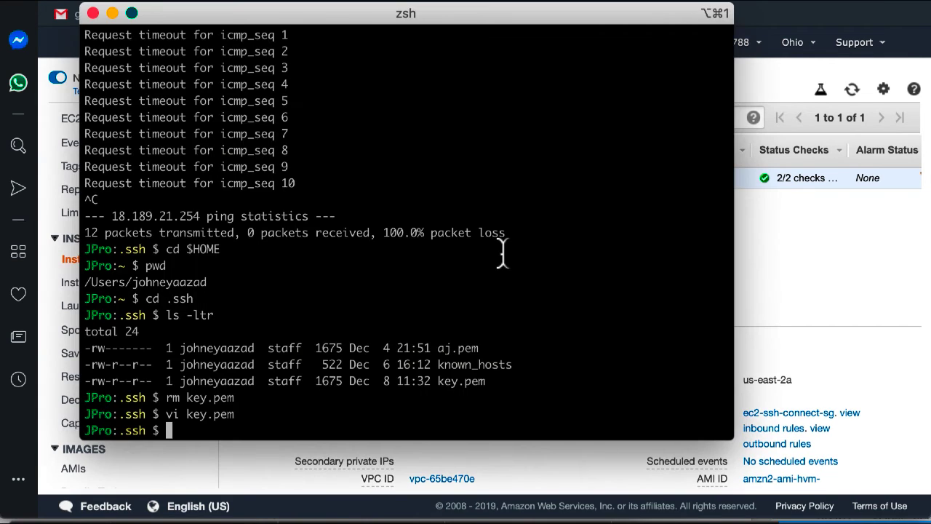
type("ping")
key("super+v")
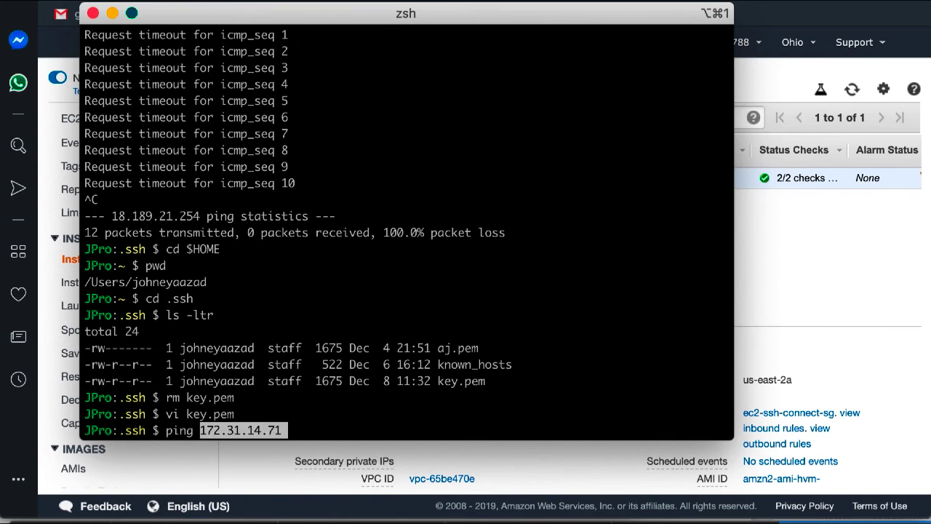
key("Return")
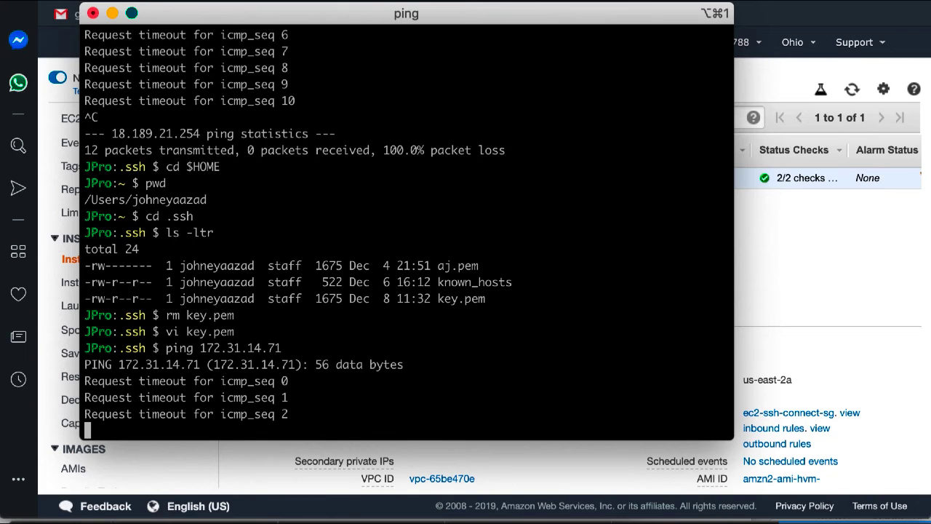
key("ctrl+c")
Step: Return to the instance's description in the browser and copy its IPv4 public IP address
left_click(858, 350)
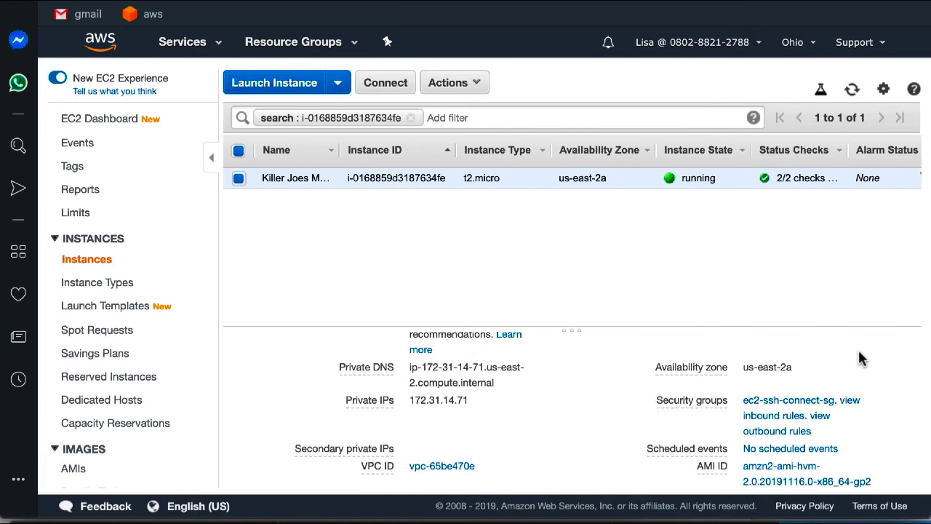
scroll(860, 358, "down", 8)
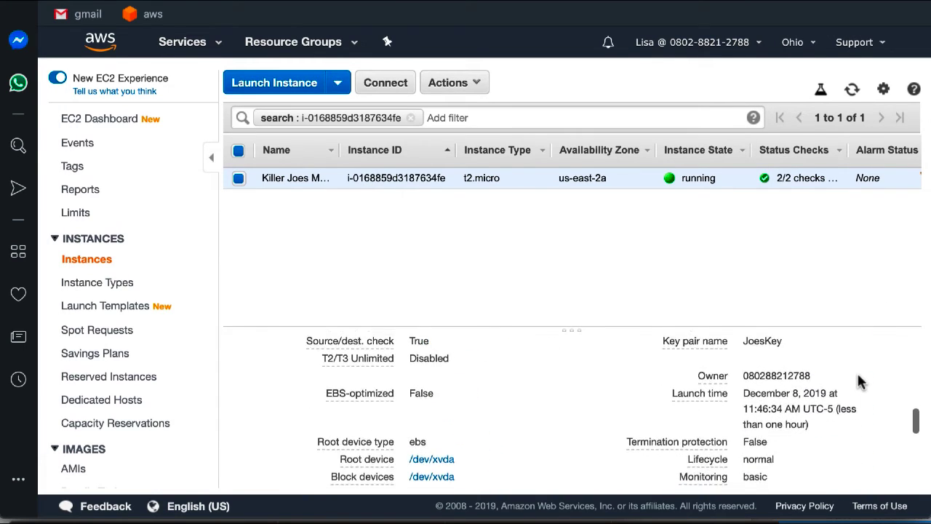
scroll(859, 382, "up", 10)
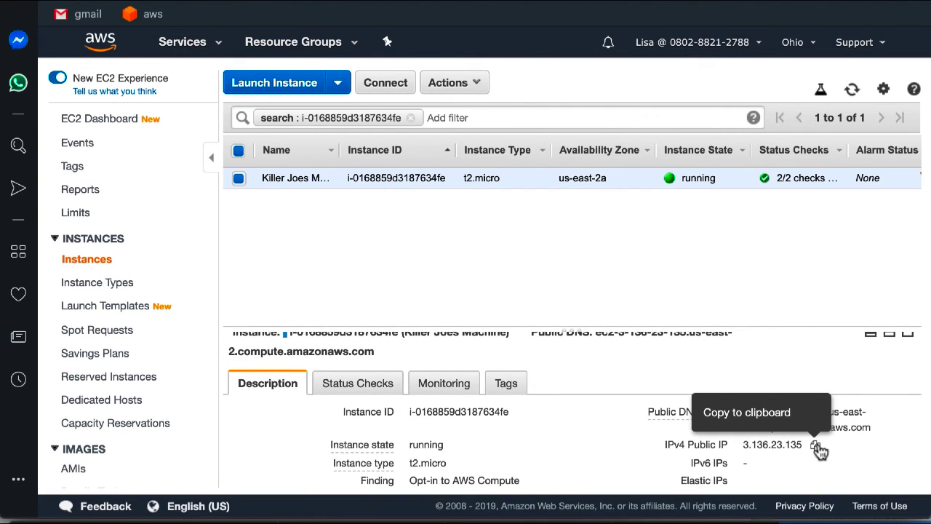
left_click(816, 445)
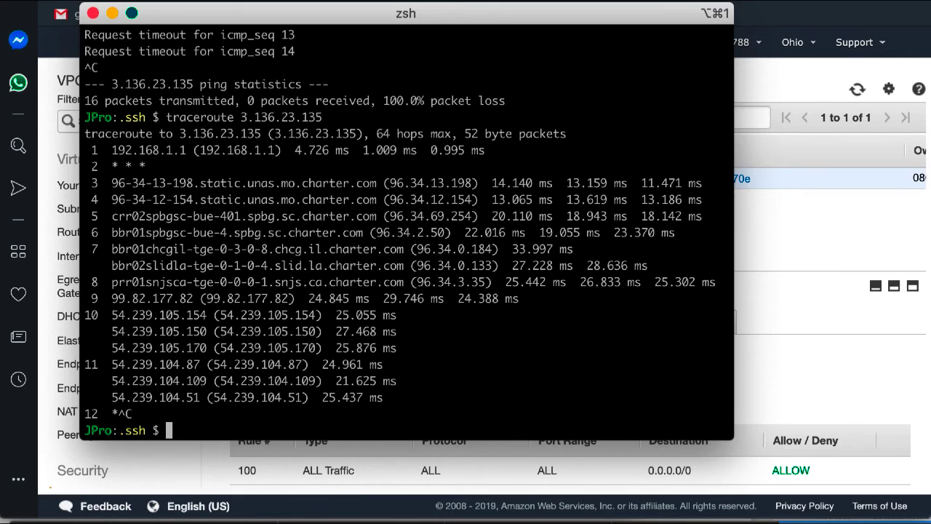
Step: In the terminal, try to connect over SSH to 3.136.23.135 without a key, accepting the unknown host with yes
type("ssh")
key("super+v")
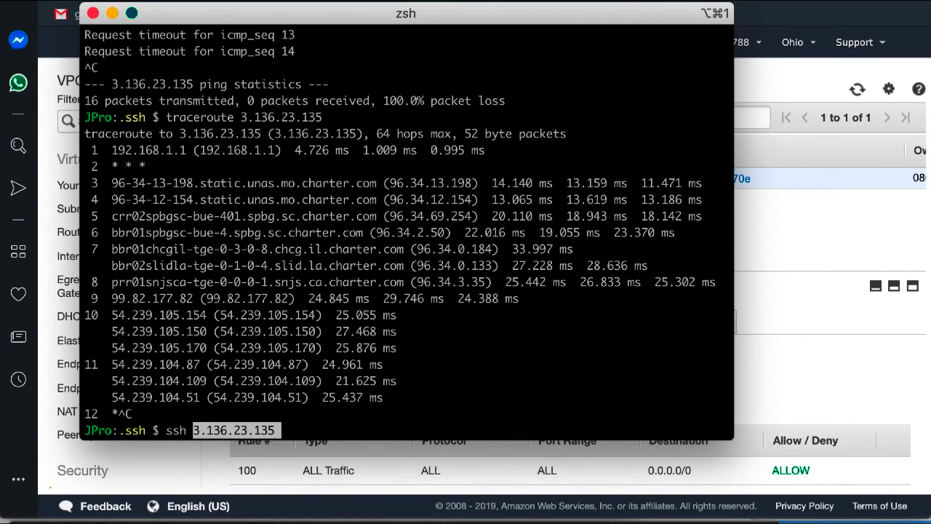
key("Return")
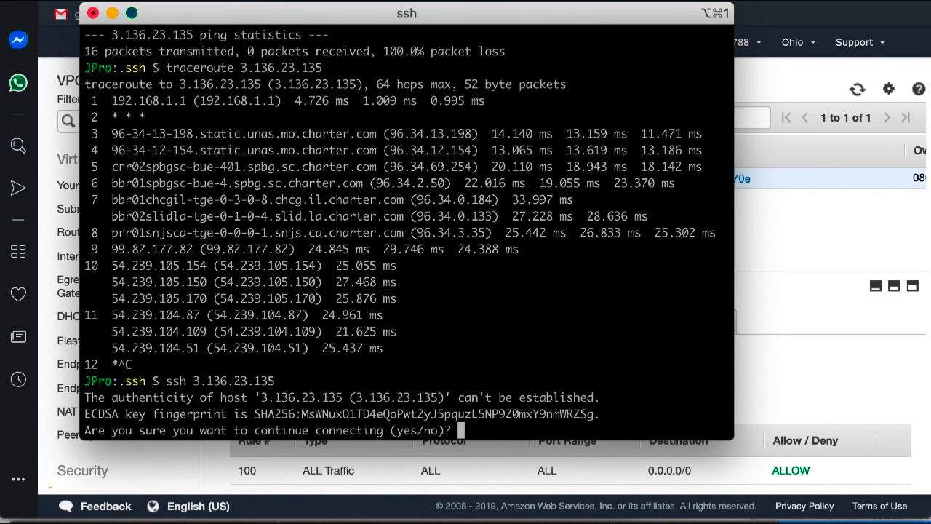
type("yes")
key("Return")
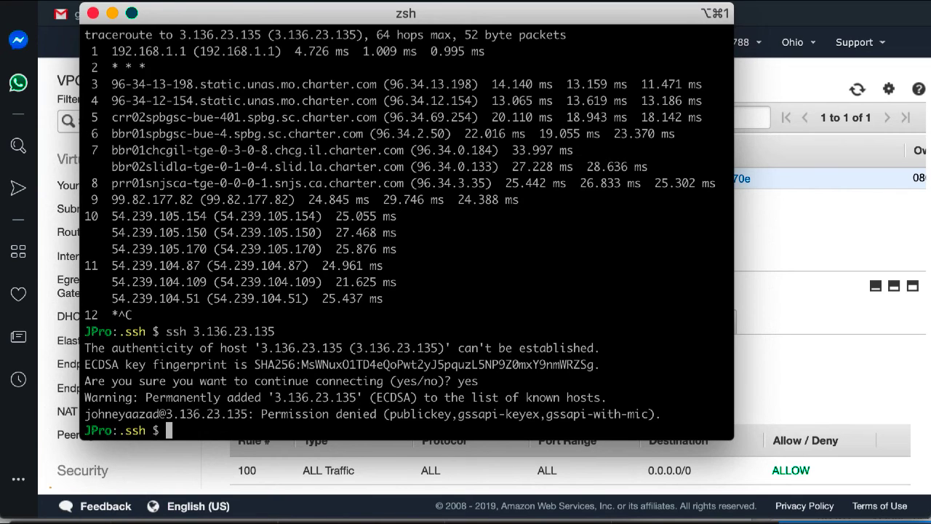
Step: Try to connect over SSH as ec2-user to 3.136.23.135 using the key.pem identity file
type("ssh -i key.pem")
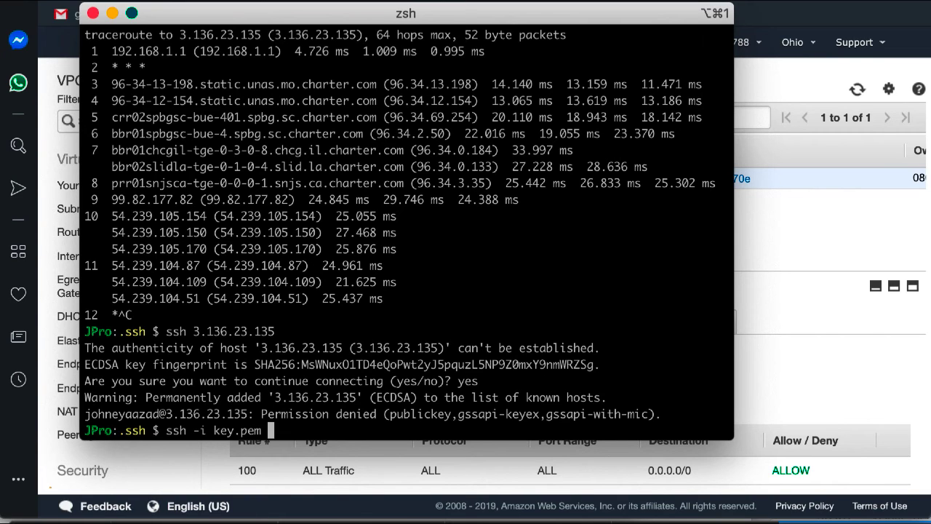
type("ec2-user")
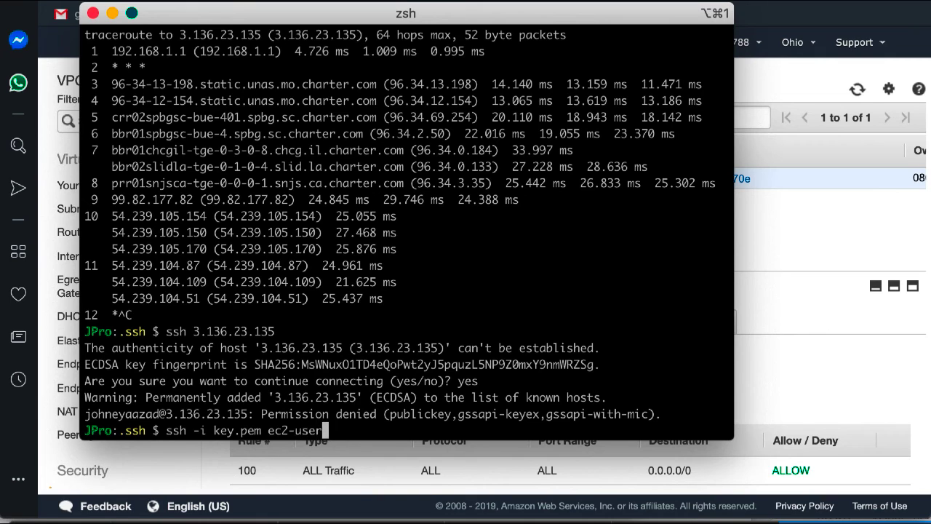
type("@")
key("super+v")
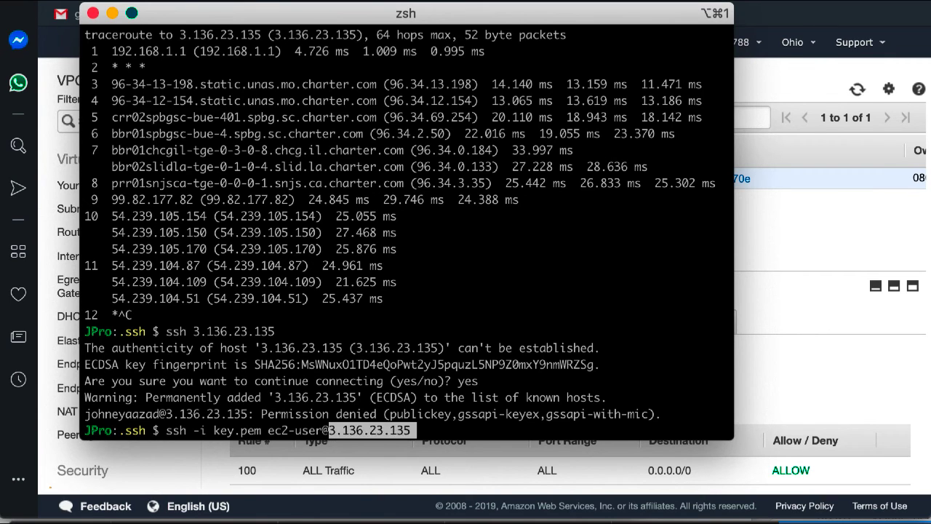
key("Return")
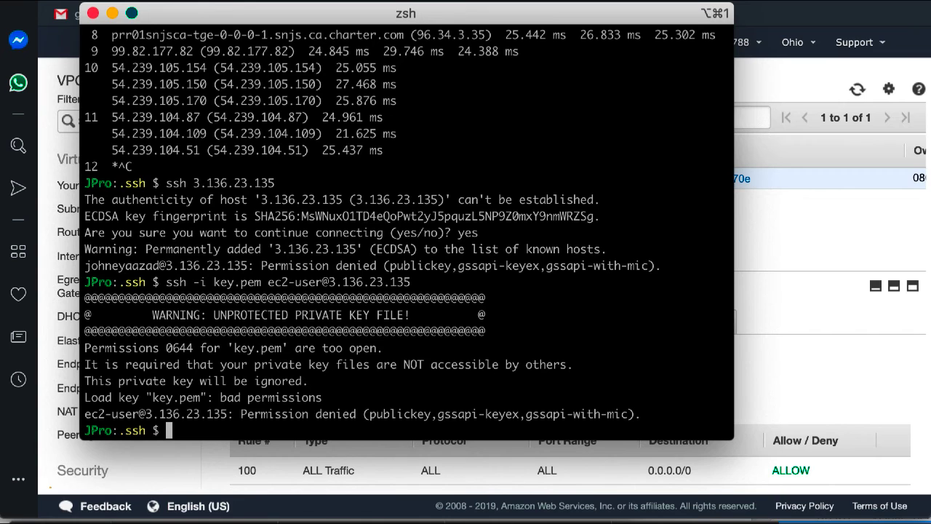
Step: Examine the SSH message about the key file's permissions and list the .ssh files with ls -ltr
left_click_drag(384, 348, 71, 346)
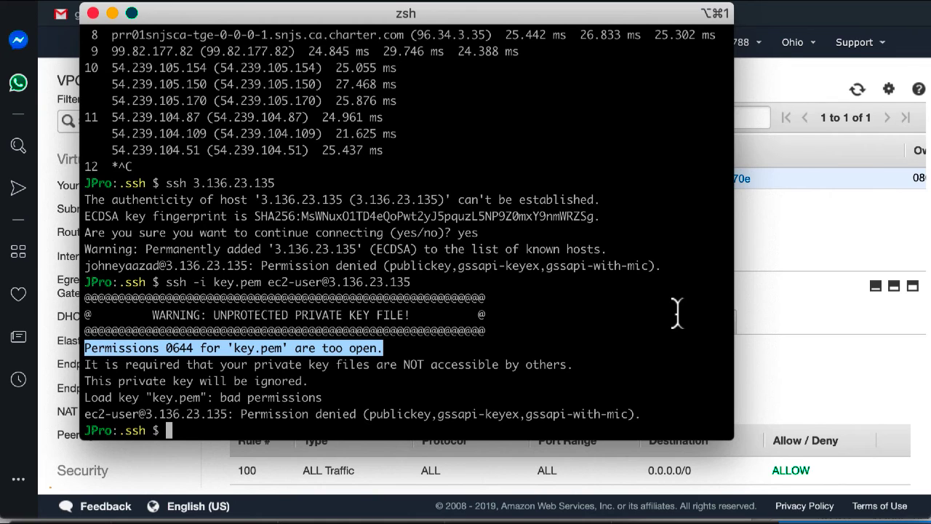
left_click(631, 314)
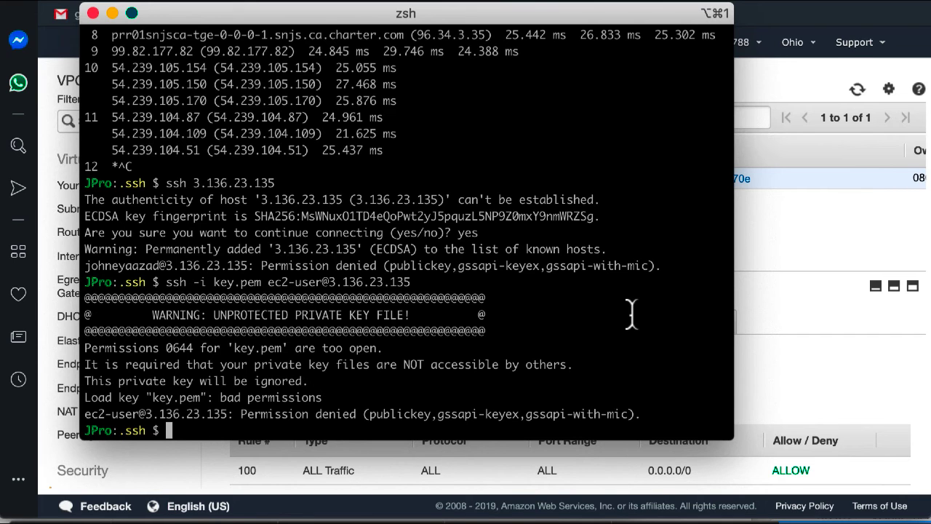
type("ls -ltr")
key("Return")
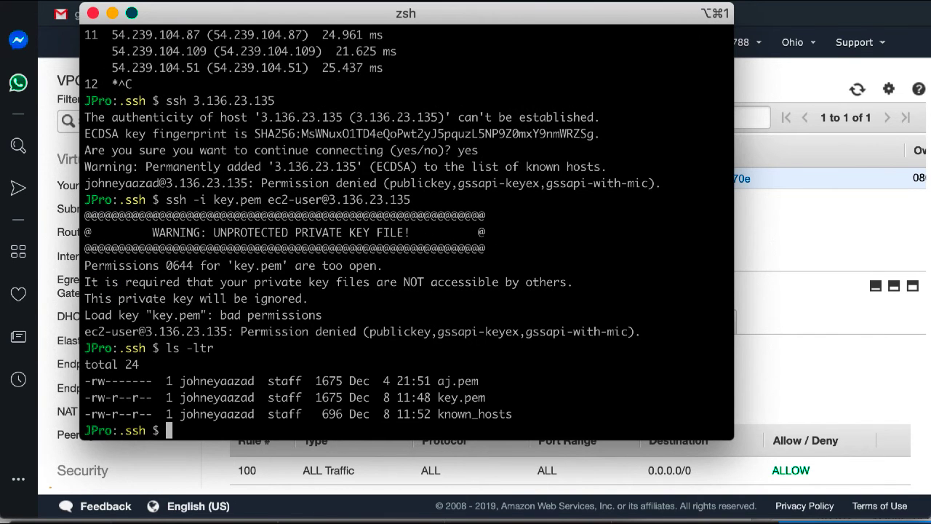
Step: Set the permissions of key.pem to 600 with chmod
type("chmod 600")
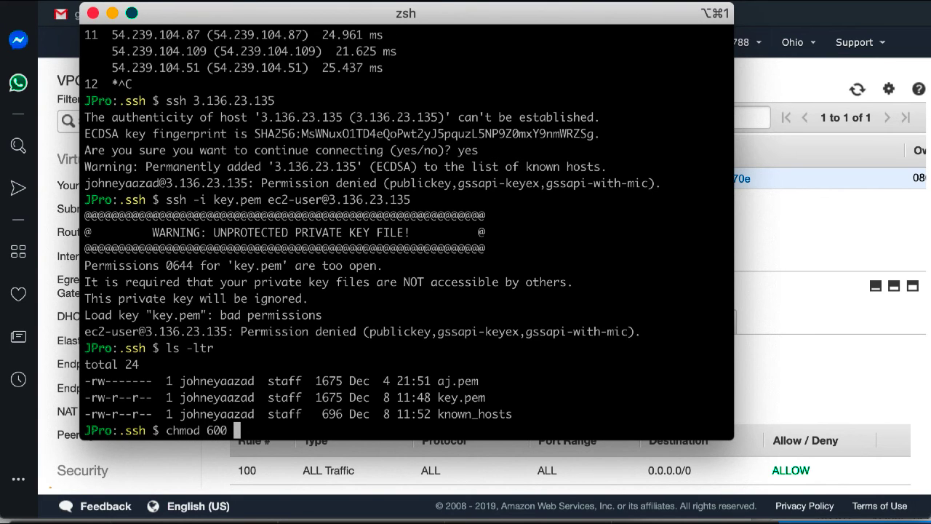
type(" key")
key("Tab")
key("Return")
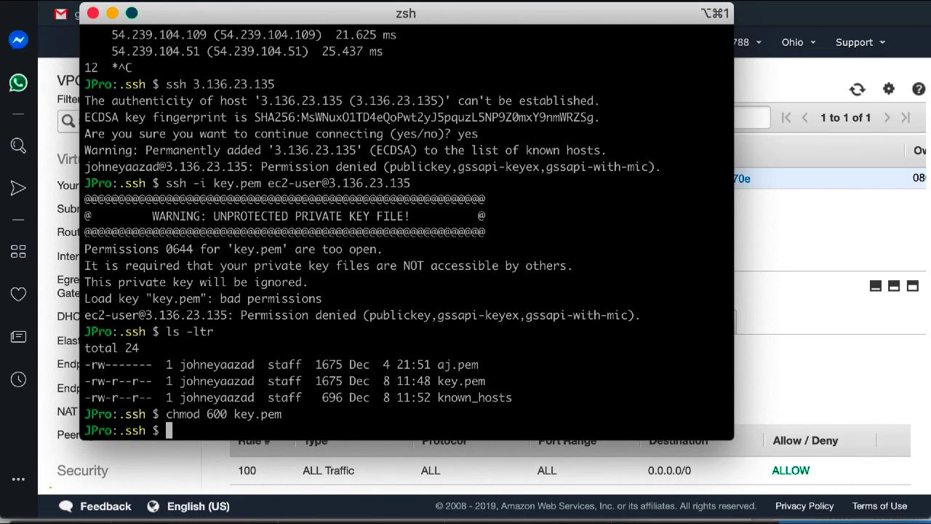
Step: List the .ssh files with ls -l and connect over SSH as ec2-user to 3.136.23.135 using the key.pem identity file
type("ls -l")
key("Return")
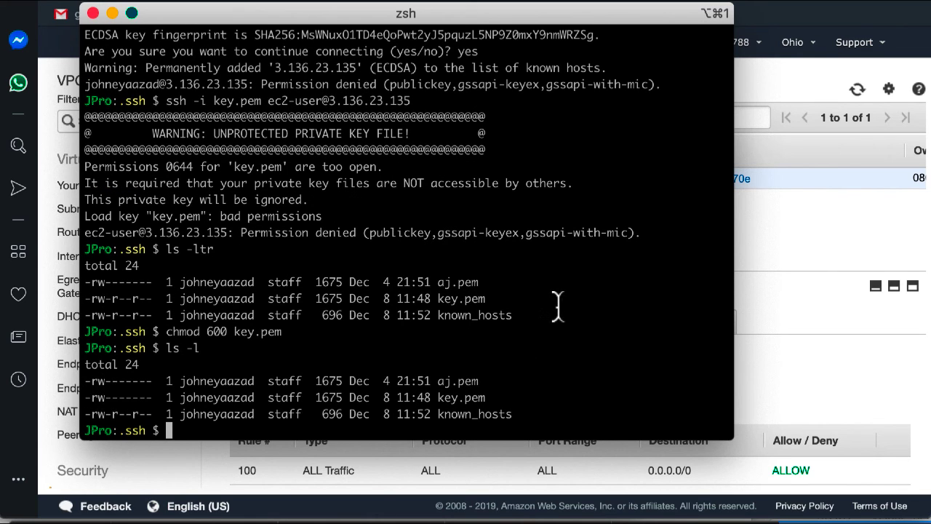
key("Up")
key("Up")
key("Up")
key("Up")
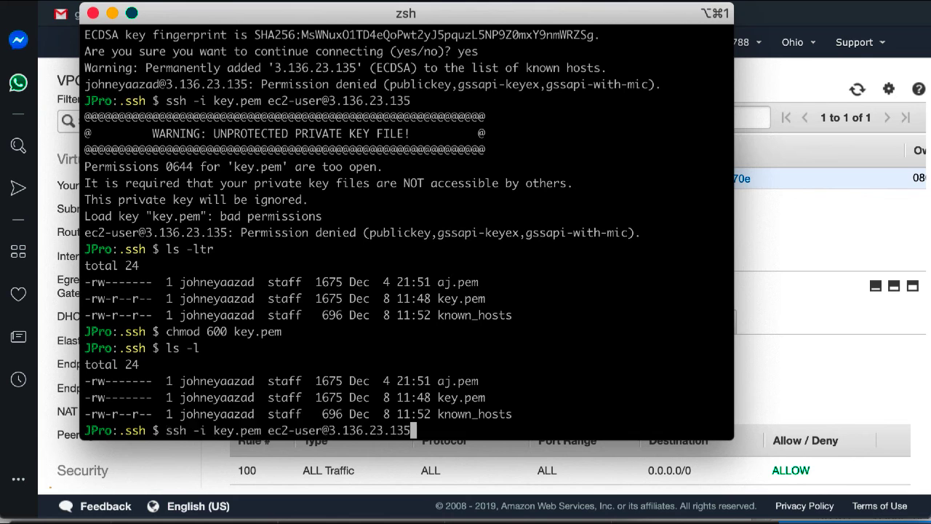
key("Return")
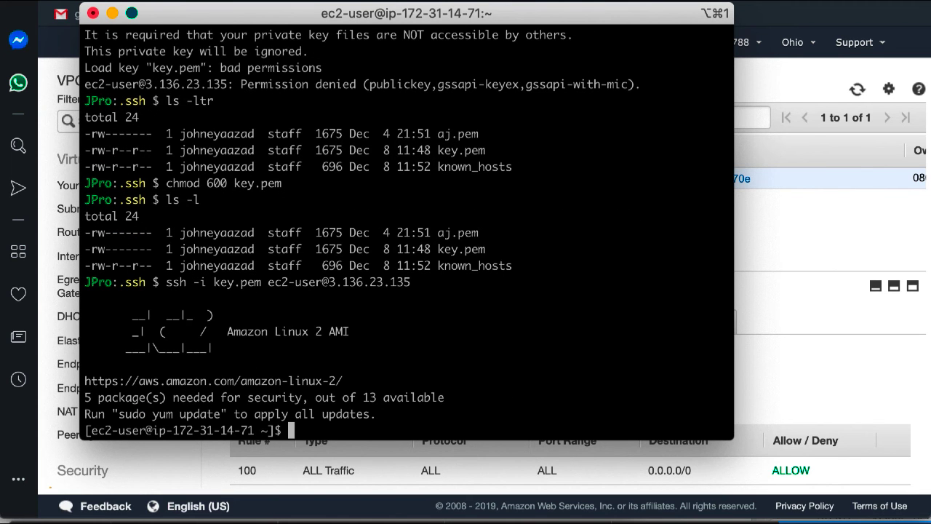
Step: List the instance's home directory with ls -ltr, and inspect its network interfaces with ifconfig -a, highlighting the eth0 inet address
type("ls -ltr")
key("Return")
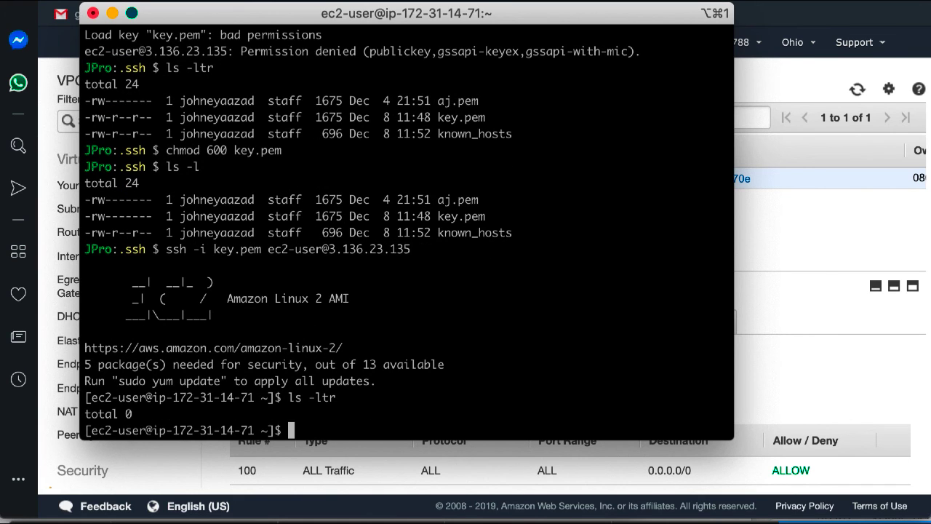
type("ifconfig -")
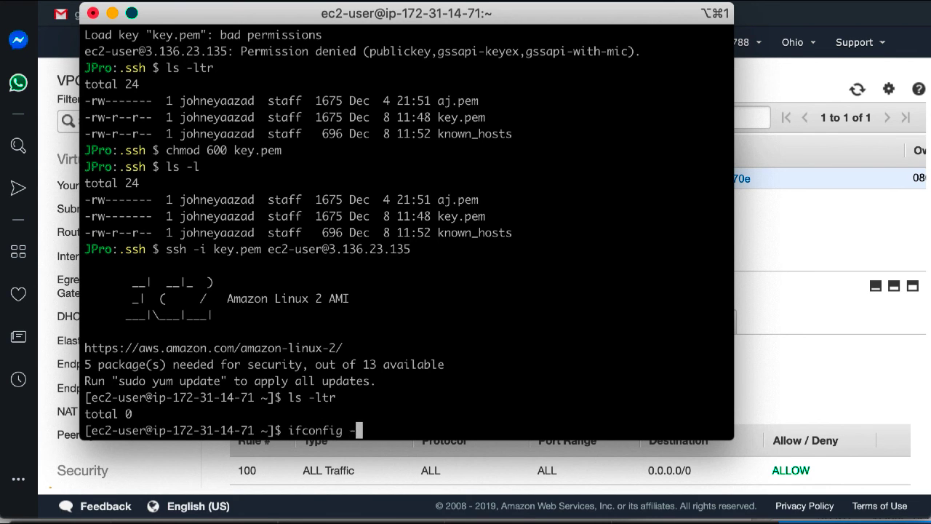
type("a")
key("Return")
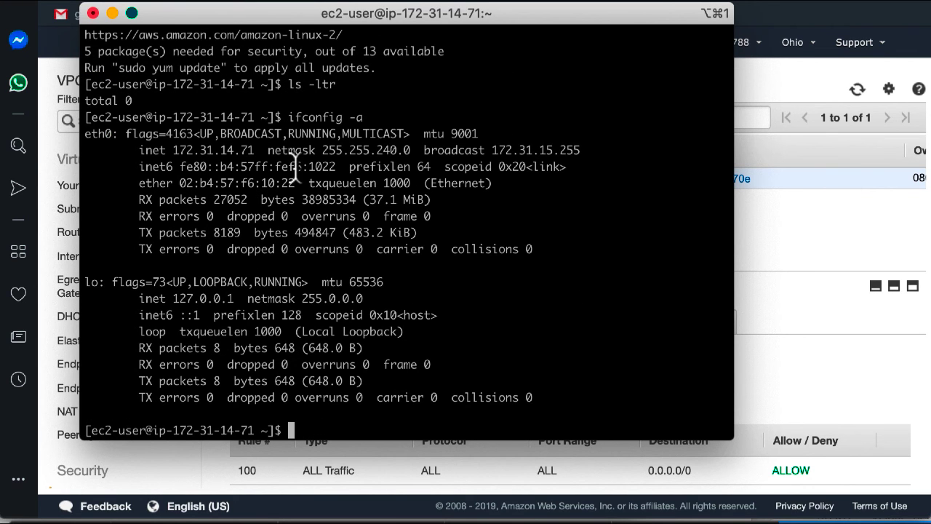
left_click_drag(256, 150, 172, 150)
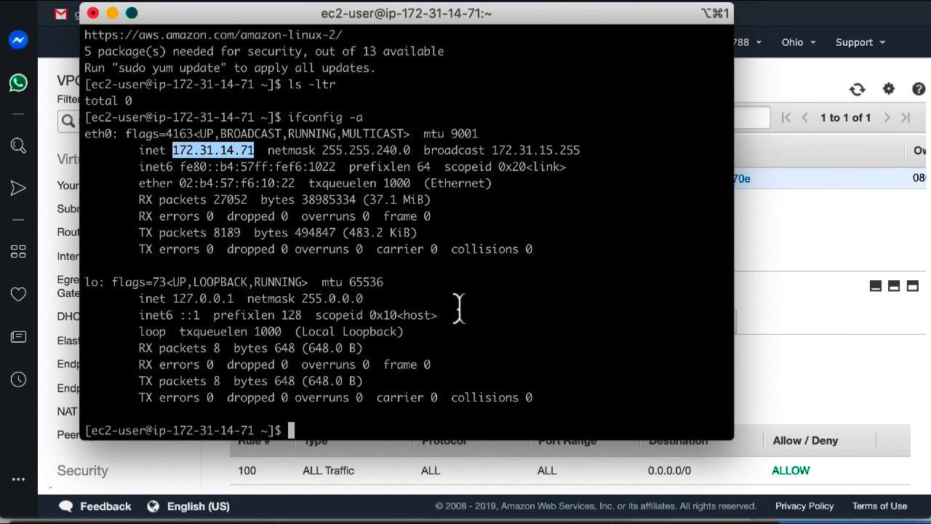
Step: Close the SSH session on the instance with exit
type("exit")
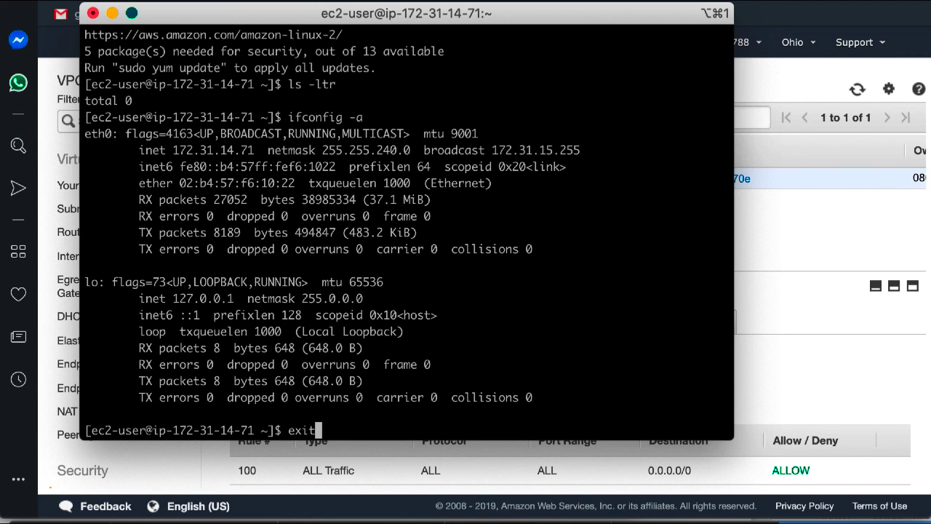
key("Return")
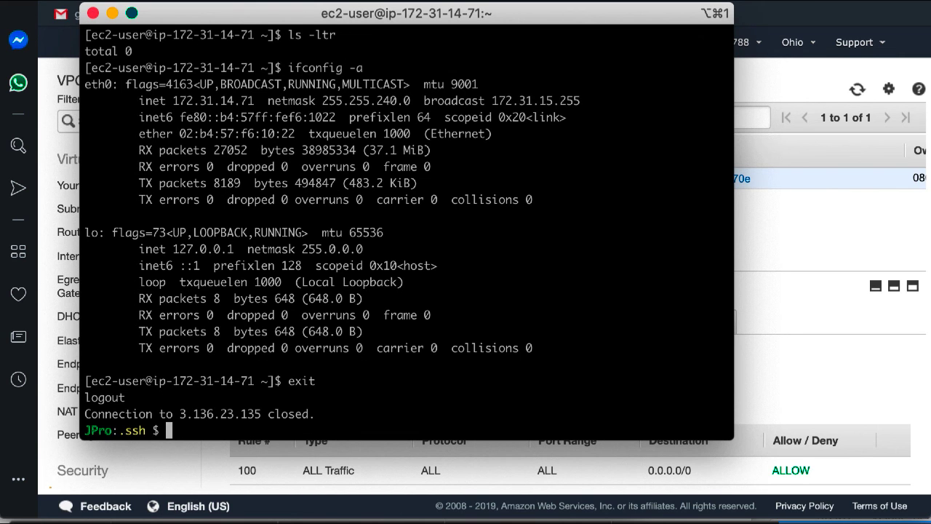